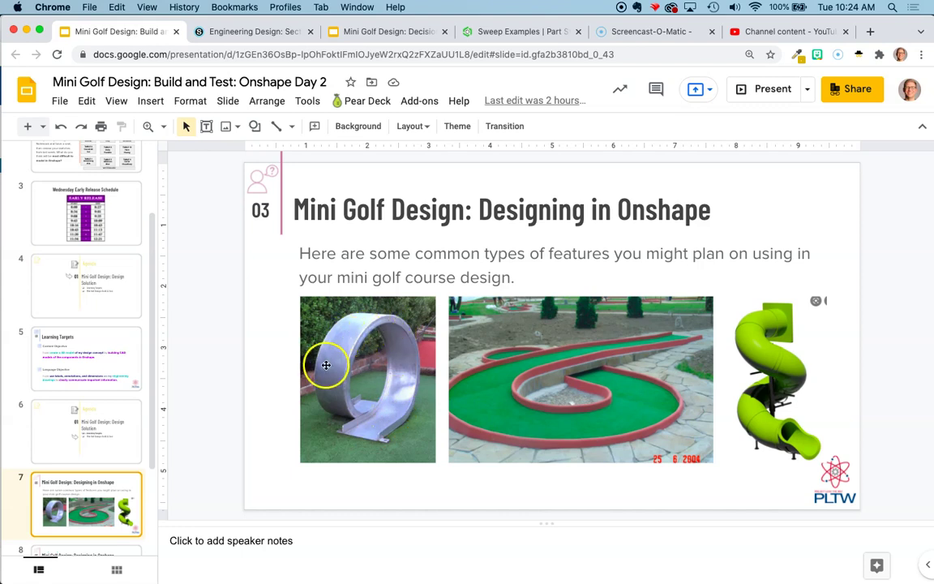
# Review the Loop The Loop and Part Studio 1 swept-tube examples in Sweep Examples.
pyautogui.click(532, 31)
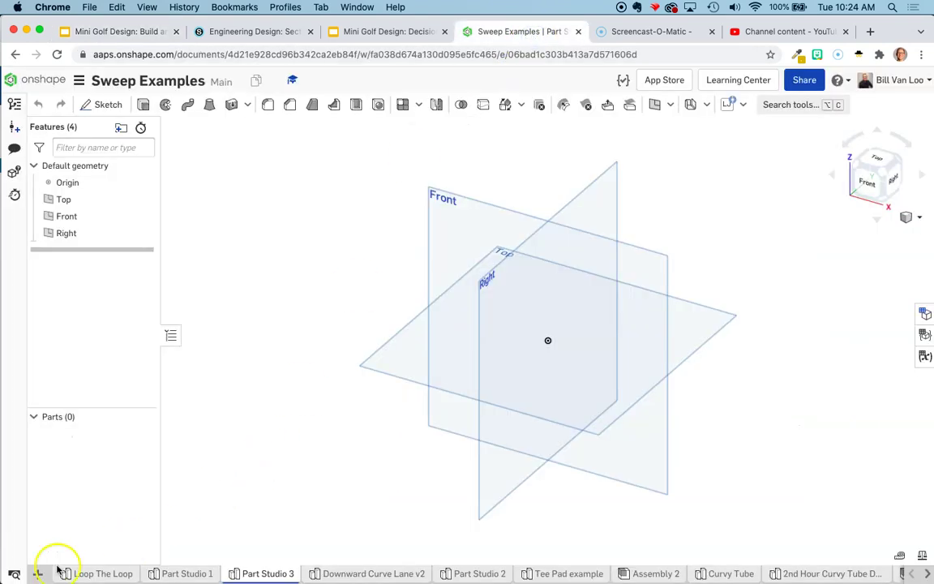
pyautogui.click(105, 573)
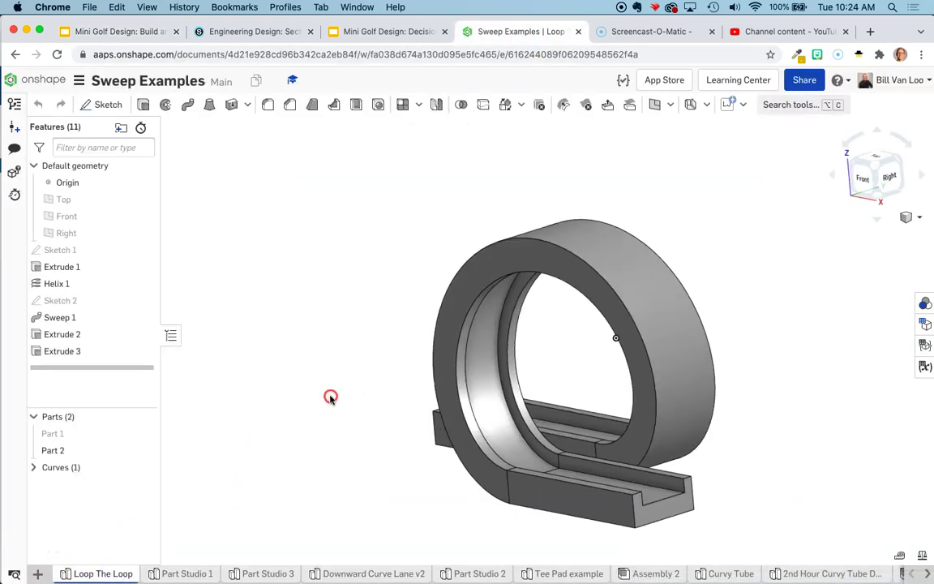
pyautogui.moveTo(330, 397)
pyautogui.mouseDown(button='right')
pyautogui.moveTo(322, 395)
pyautogui.moveTo(332, 400)
pyautogui.mouseUp(button='right')
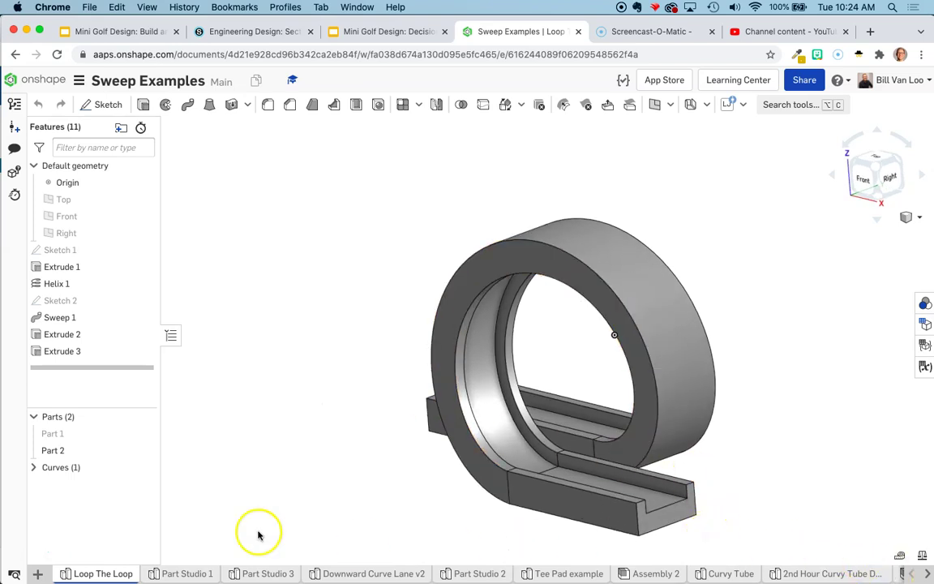
pyautogui.click(159, 574)
# Add a new empty Part Studio 4 to the document.
pyautogui.click(110, 573)
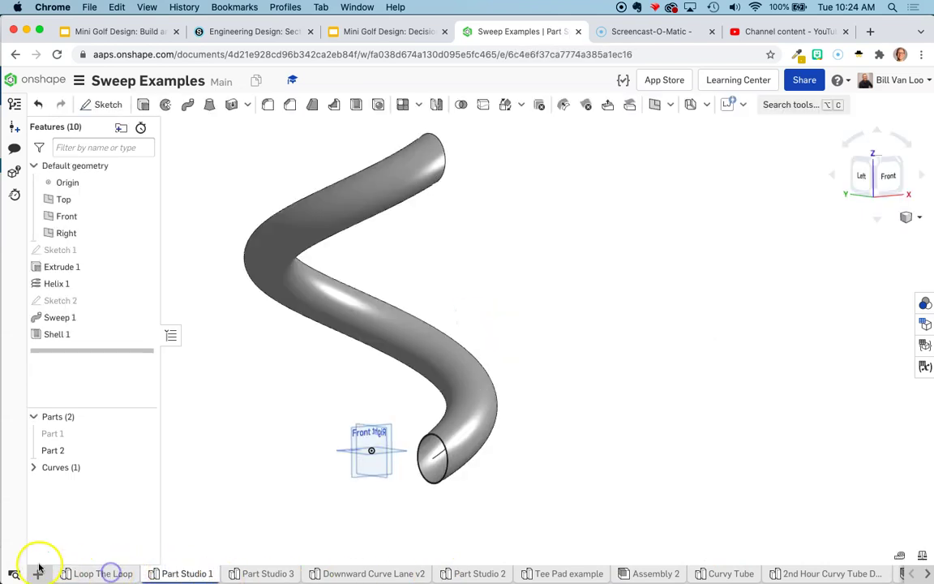
pyautogui.click(37, 573)
pyautogui.click(96, 484)
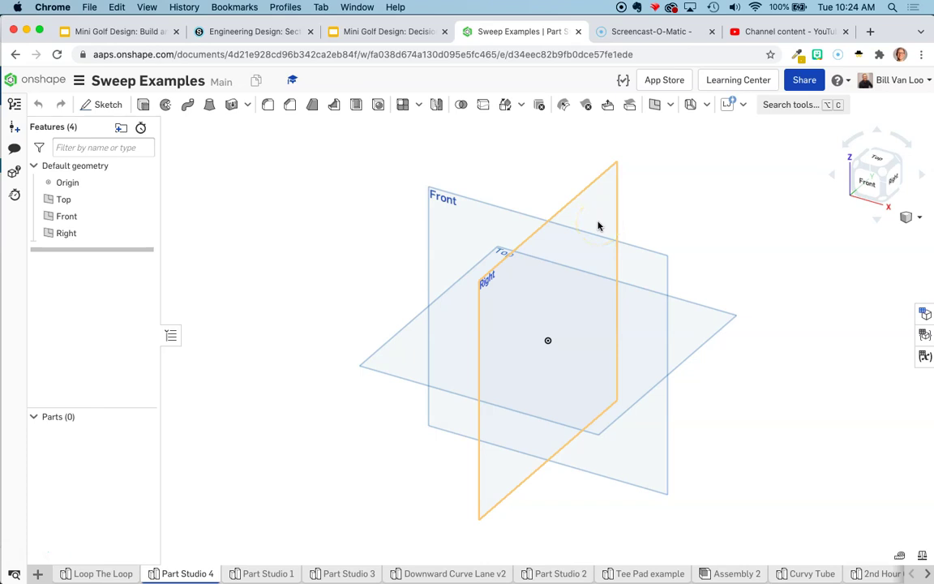
# Start a sketch on the Right plane and view it face-on.
pyautogui.click(105, 105)
pyautogui.click(594, 209)
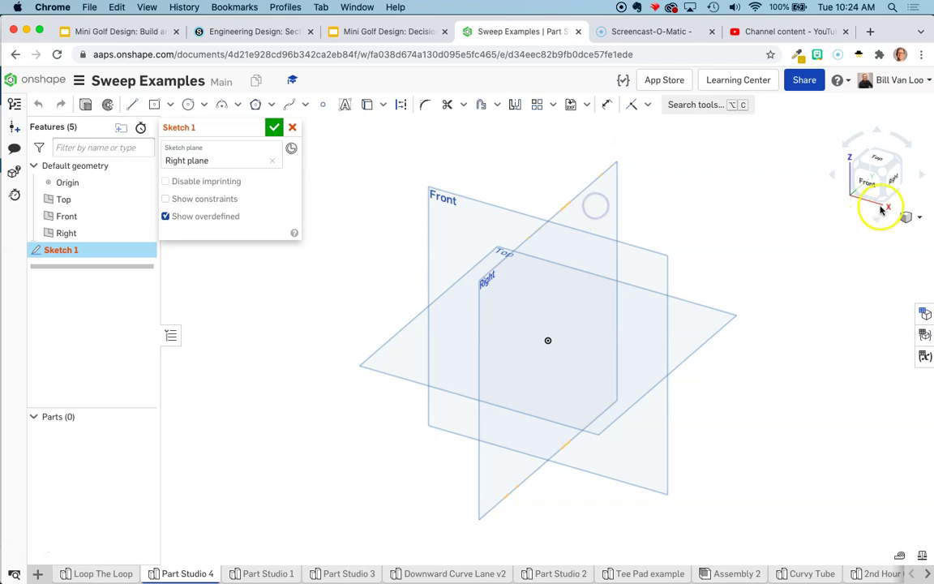
pyautogui.click(890, 181)
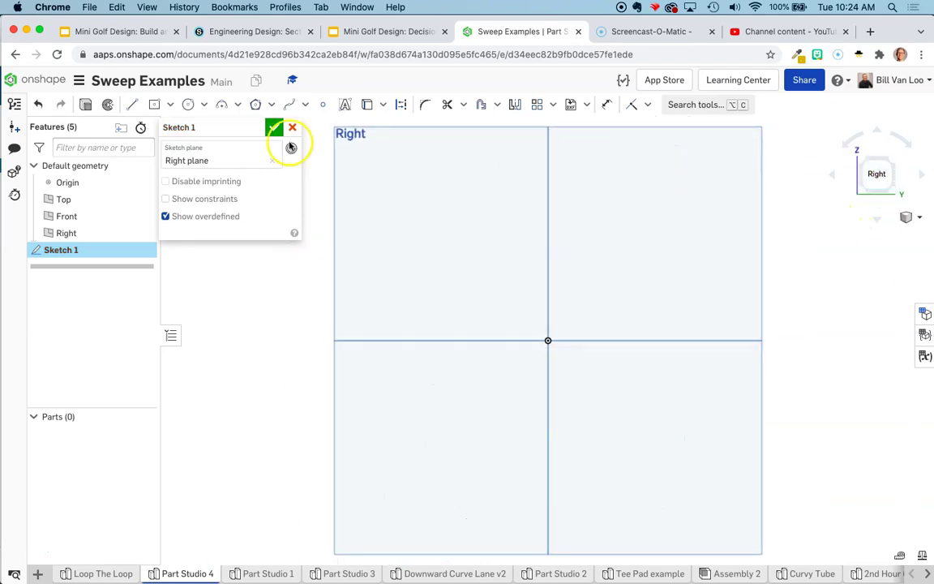
# Draw a circle centred on the origin, dimension its diameter to 28, and finish the sketch.
pyautogui.click(189, 104)
pyautogui.click(548, 341)
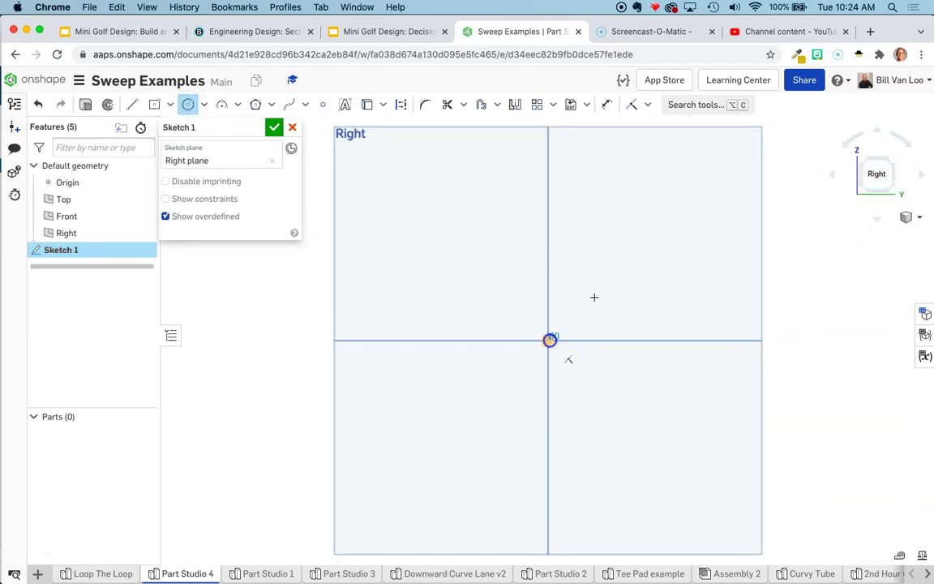
pyautogui.click(638, 236)
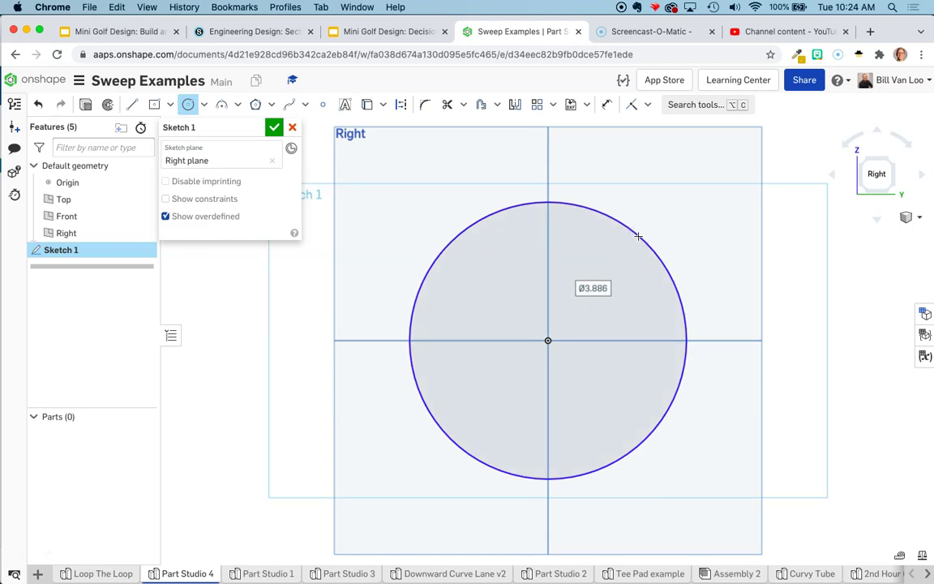
pyautogui.write('28')
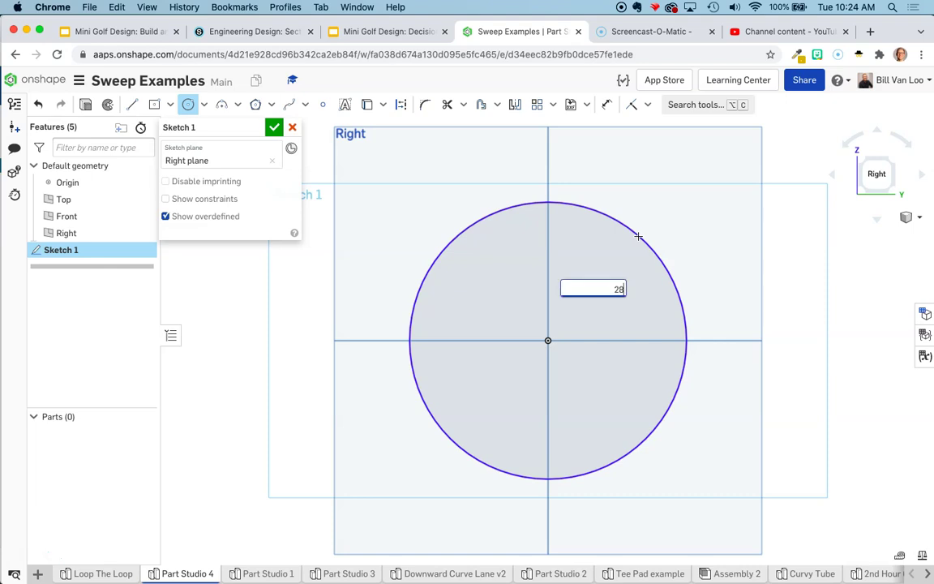
pyautogui.press('Return')
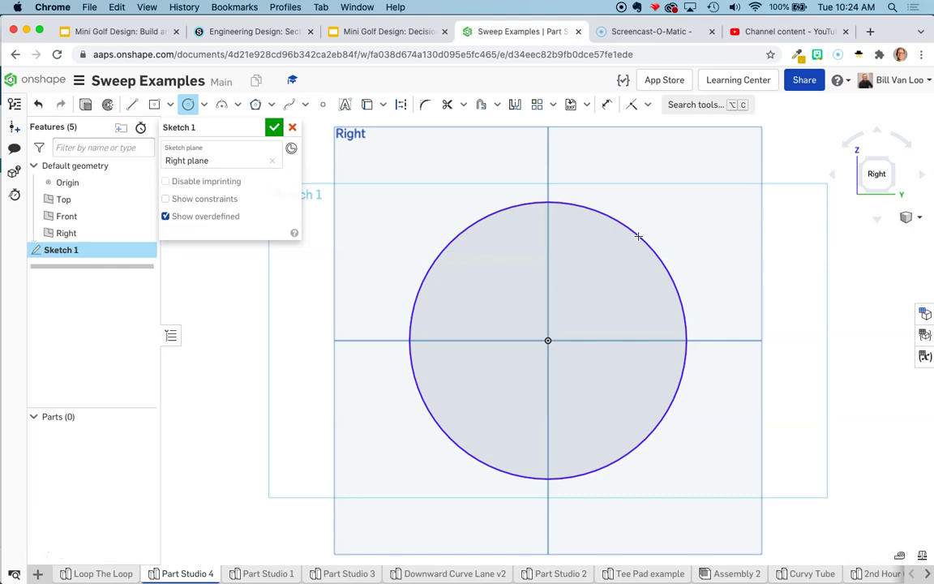
pyautogui.click(678, 332)
pyautogui.scroll(-5, 610, 334)
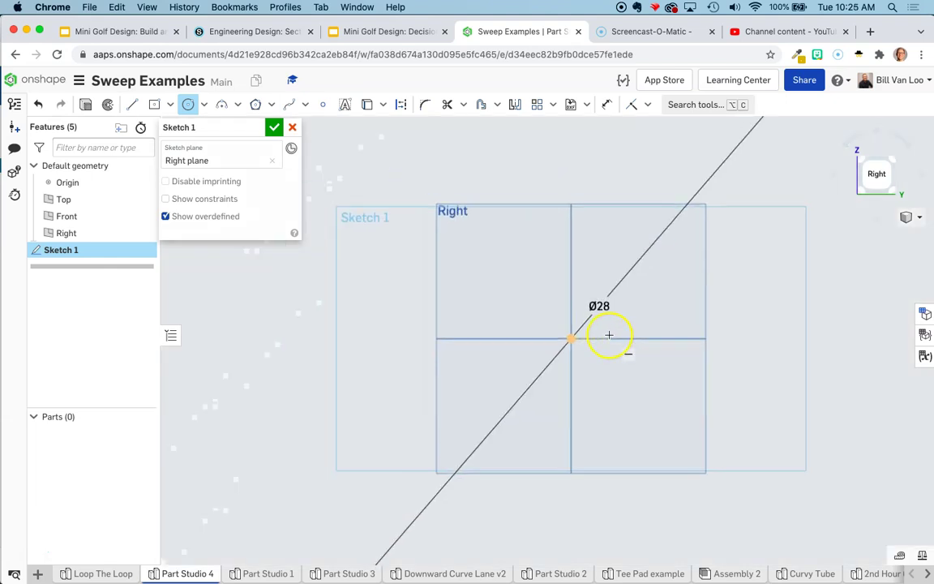
pyautogui.click(274, 127)
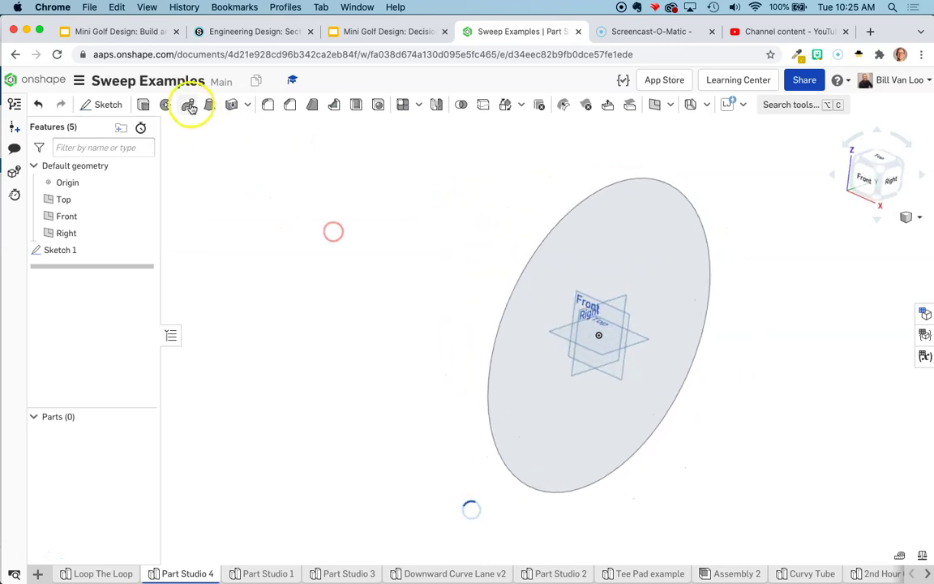
# Extrude Sketch 1's circle 18 in deep into solid cylinder Part 1.
pyautogui.click(142, 106)
pyautogui.click(634, 219)
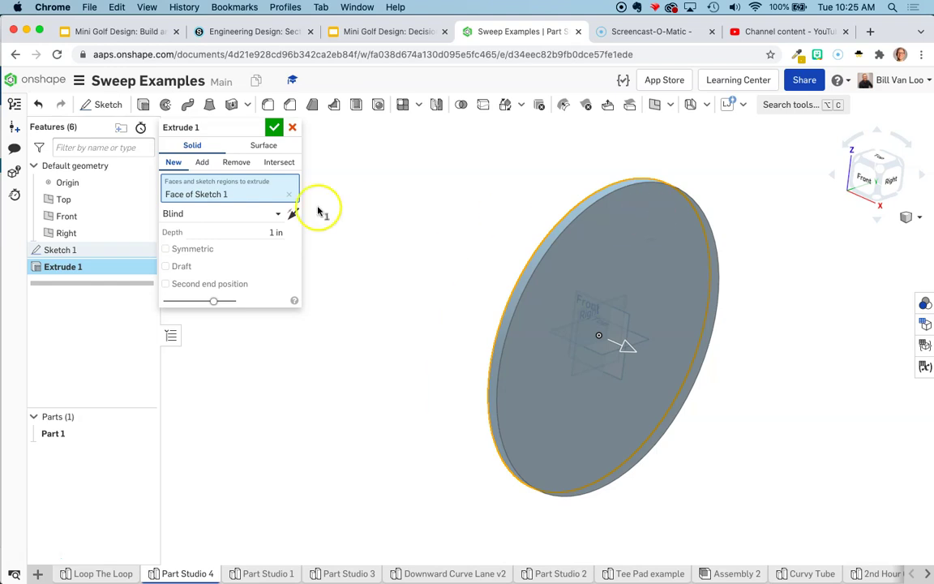
pyautogui.click(262, 231)
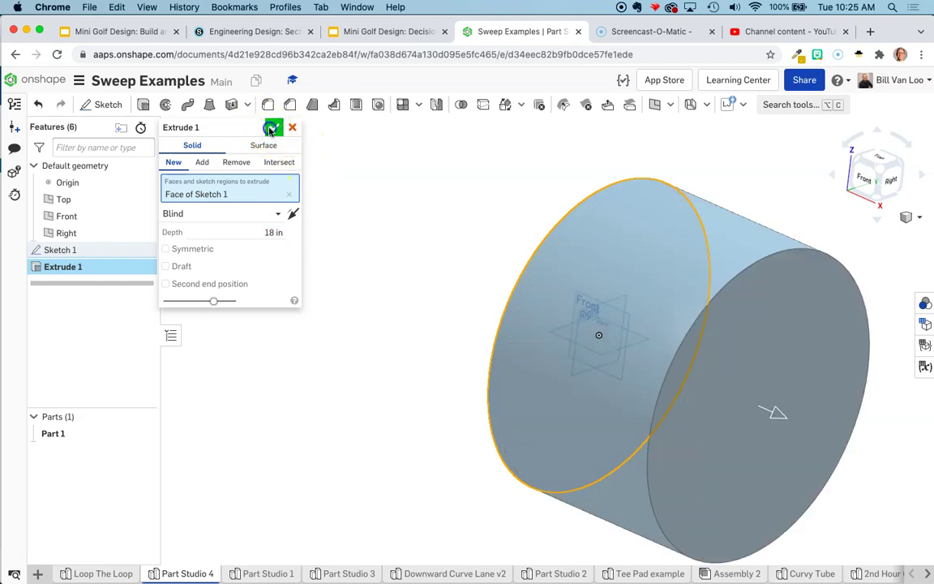
pyautogui.click(273, 127)
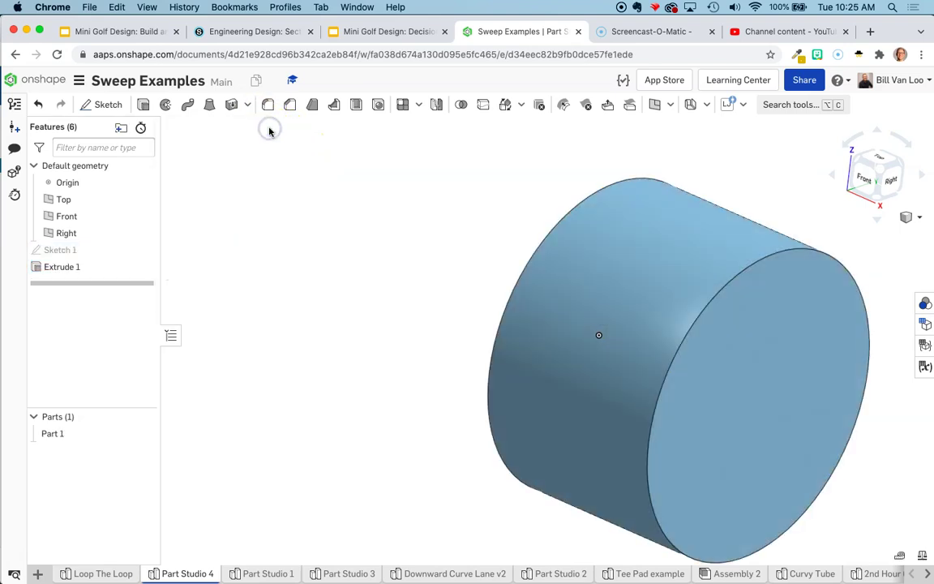
# Create a Helix feature wrapped around the cylinder's curved face.
pyautogui.click(778, 106)
pyautogui.write('hel')
pyautogui.press('Return')
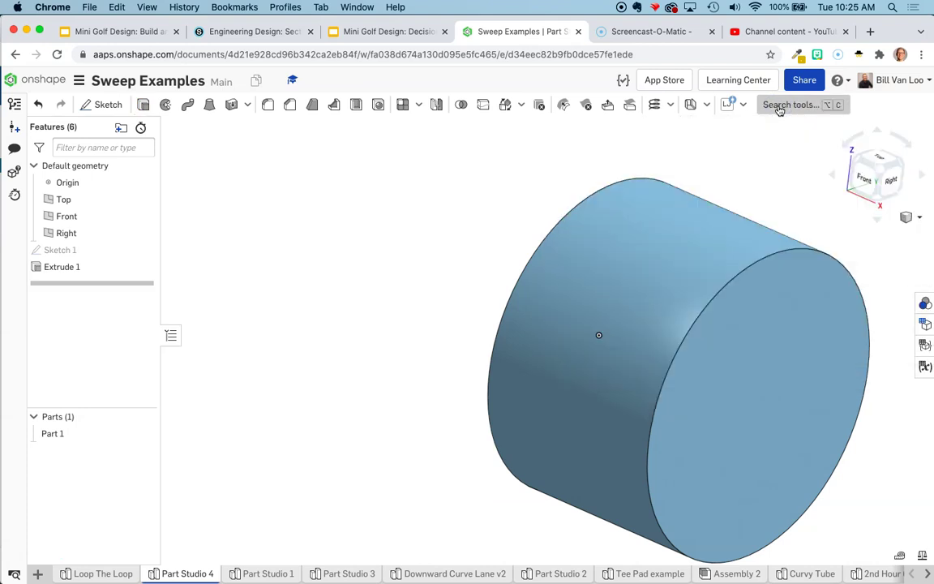
pyautogui.click(666, 266)
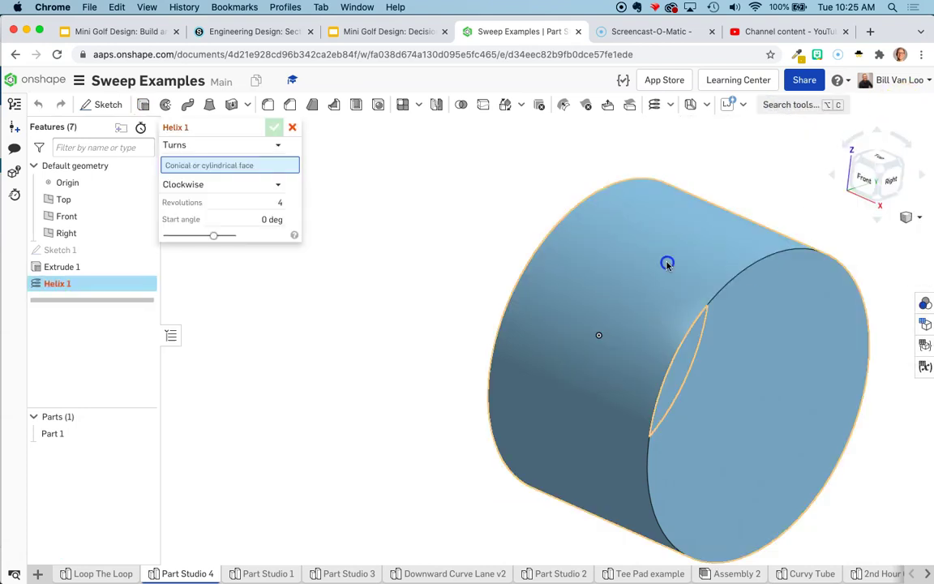
pyautogui.click(652, 358)
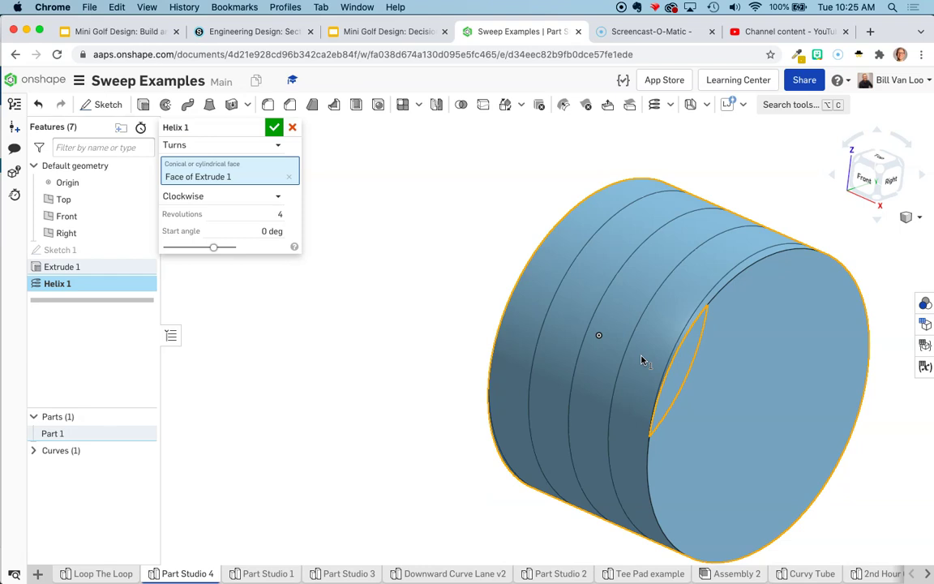
# Set the helix to 1 revolution with a 270 deg start angle.
pyautogui.click(249, 220)
pyautogui.write('1')
pyautogui.press('Tab')
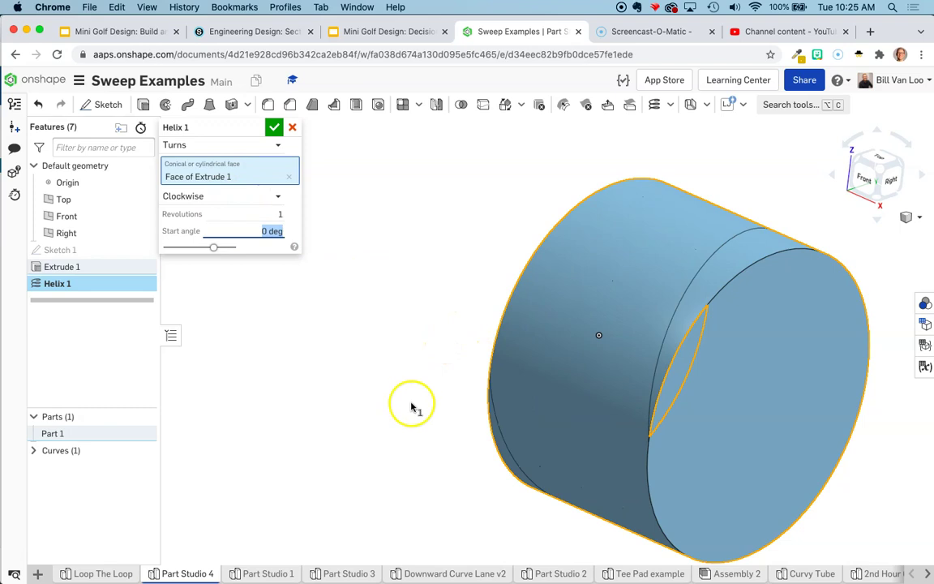
pyautogui.moveTo(373, 362); pyautogui.dragTo(398, 344, button='middle')
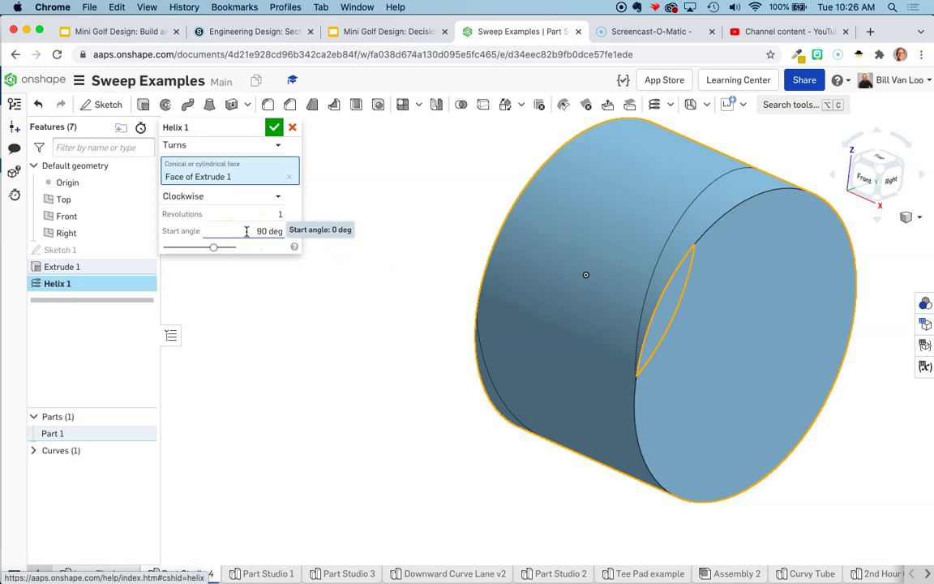
pyautogui.click(321, 277)
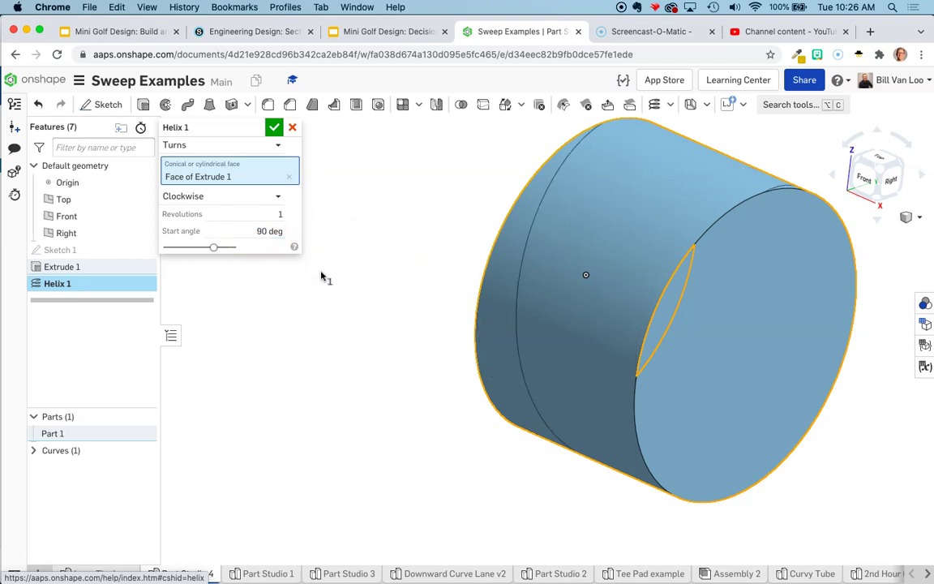
pyautogui.click(242, 228)
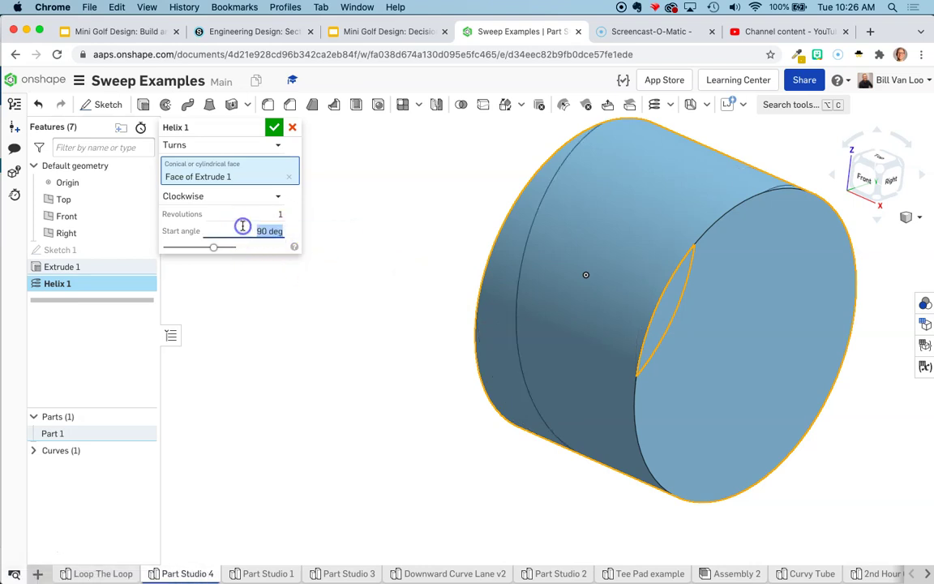
pyautogui.write('270')
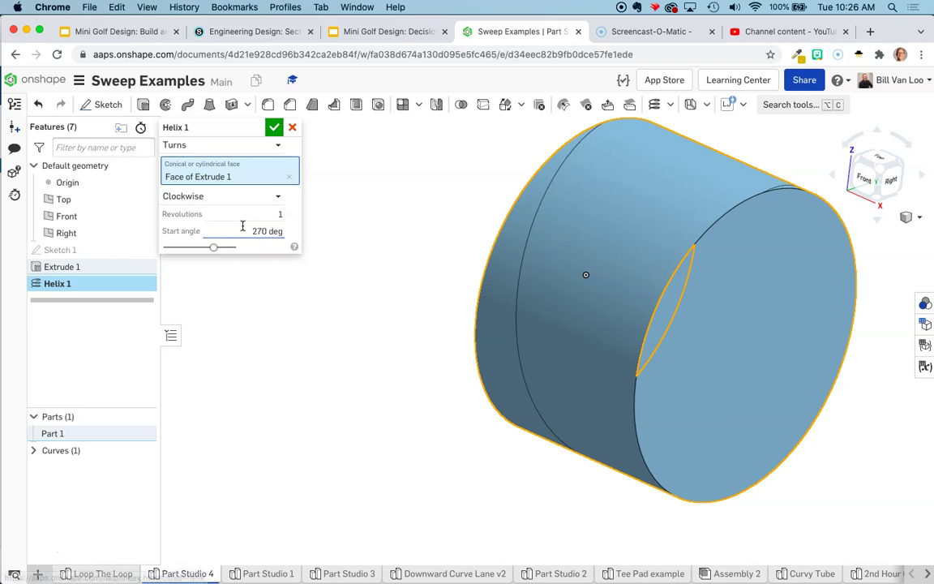
pyautogui.press('Return')
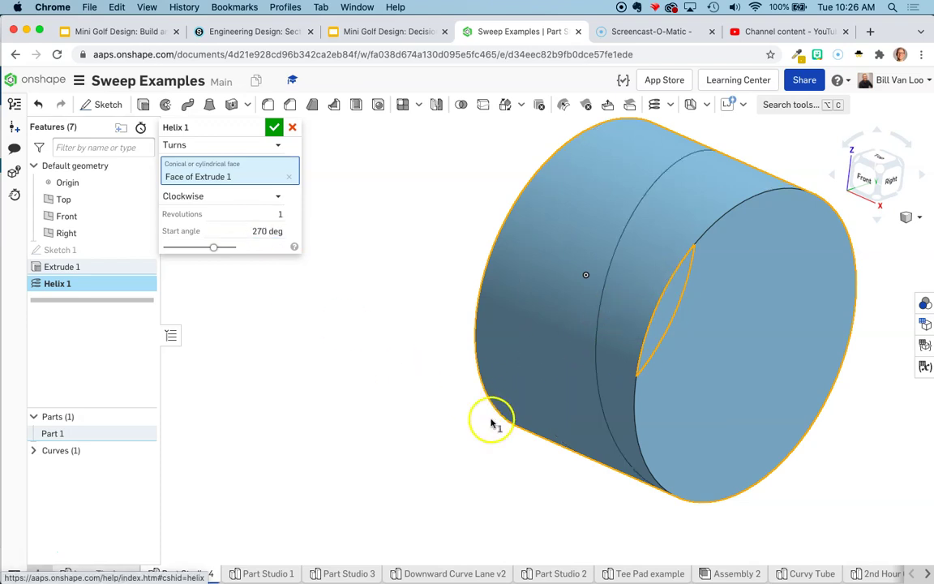
pyautogui.moveTo(484, 424); pyautogui.dragTo(460, 409, button='right')
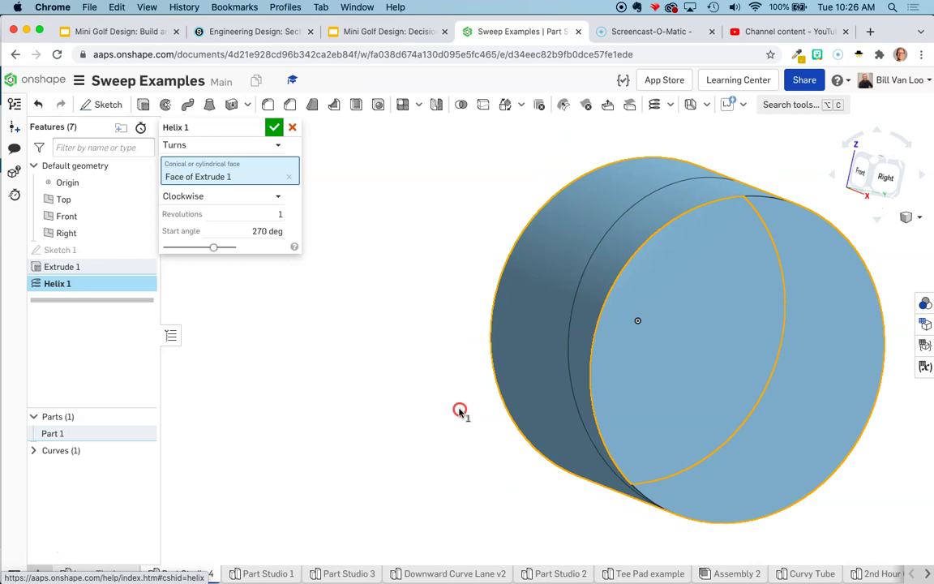
# Accept Helix 1 and hide the cylinder so only the helix shows.
pyautogui.click(274, 127)
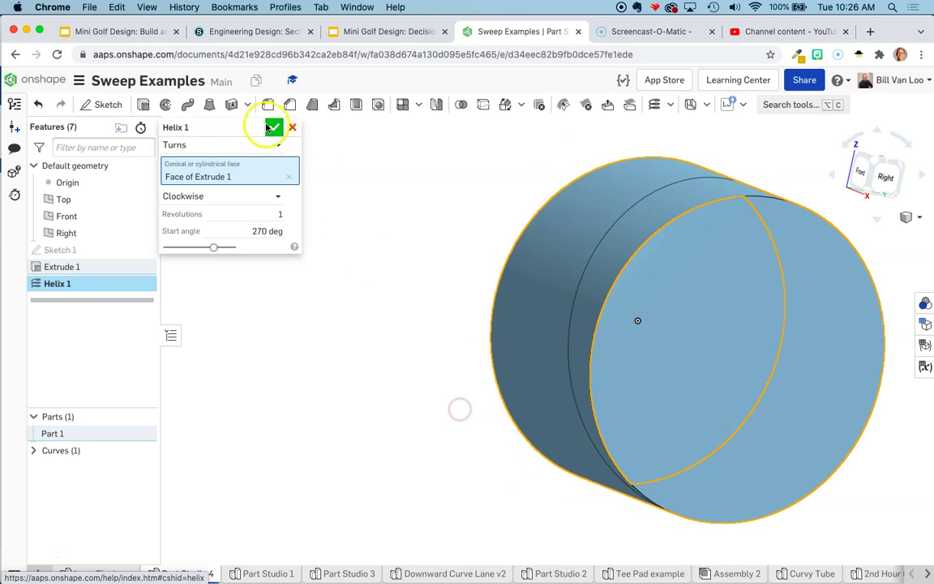
pyautogui.click(143, 433)
pyautogui.moveTo(373, 431); pyautogui.dragTo(304, 413, button='right')
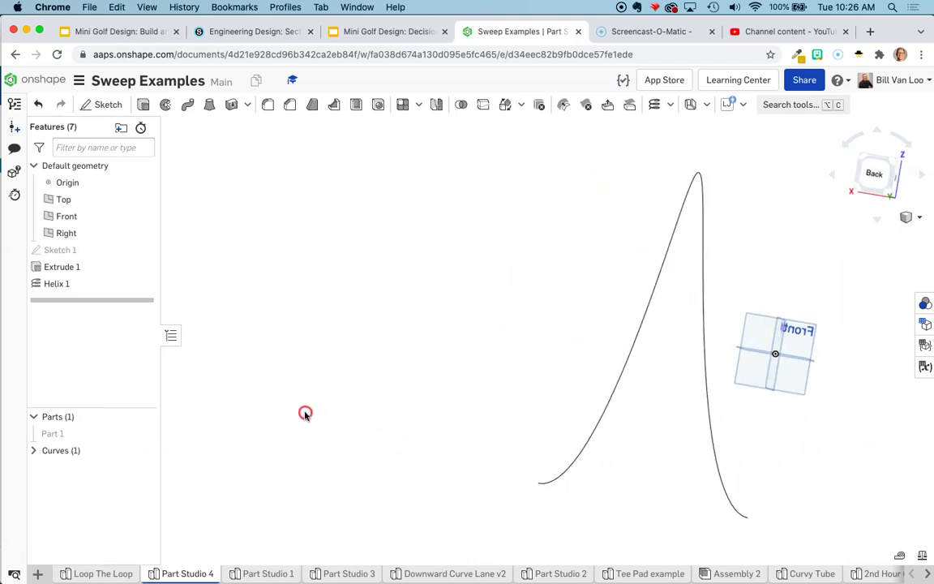
pyautogui.click(306, 407)
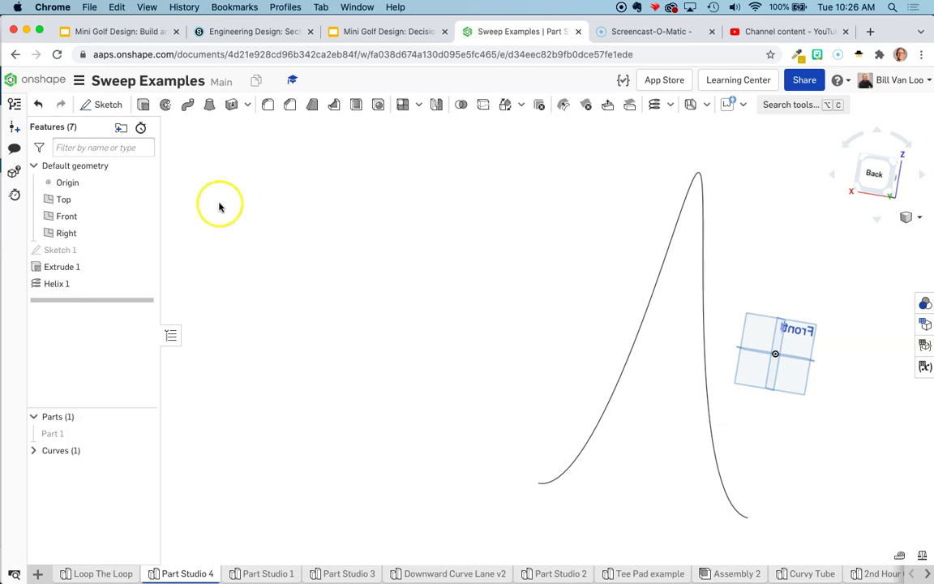
# Start Sketch 2 on a plane at the helix's lower end, then view the mini golf slides.
pyautogui.click(108, 105)
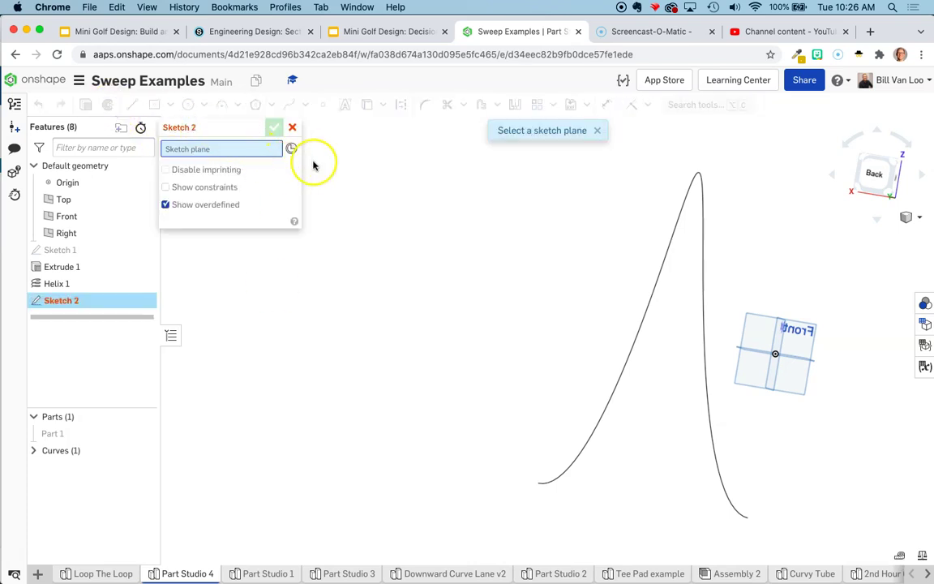
pyautogui.click(292, 150)
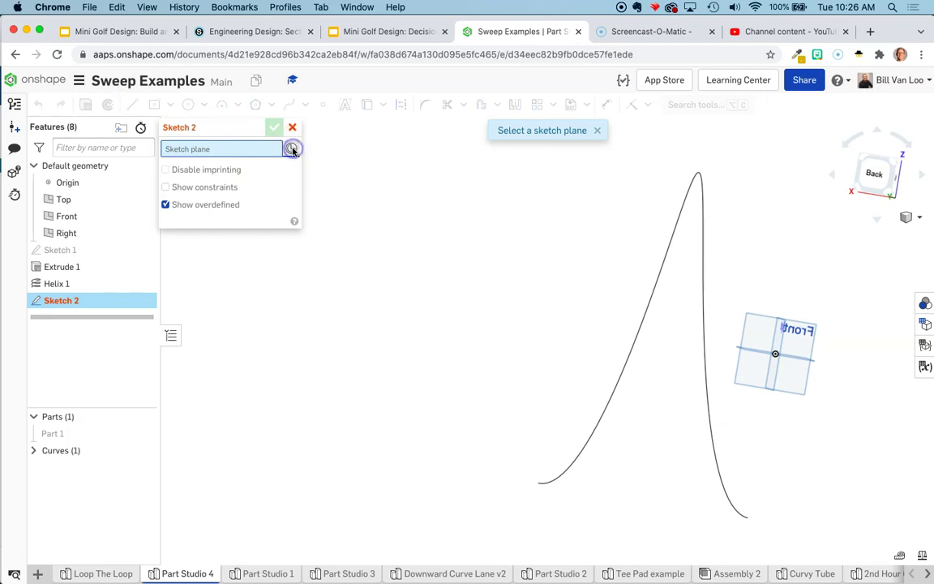
pyautogui.click(540, 483)
pyautogui.moveTo(517, 344); pyautogui.dragTo(516, 357, button='right')
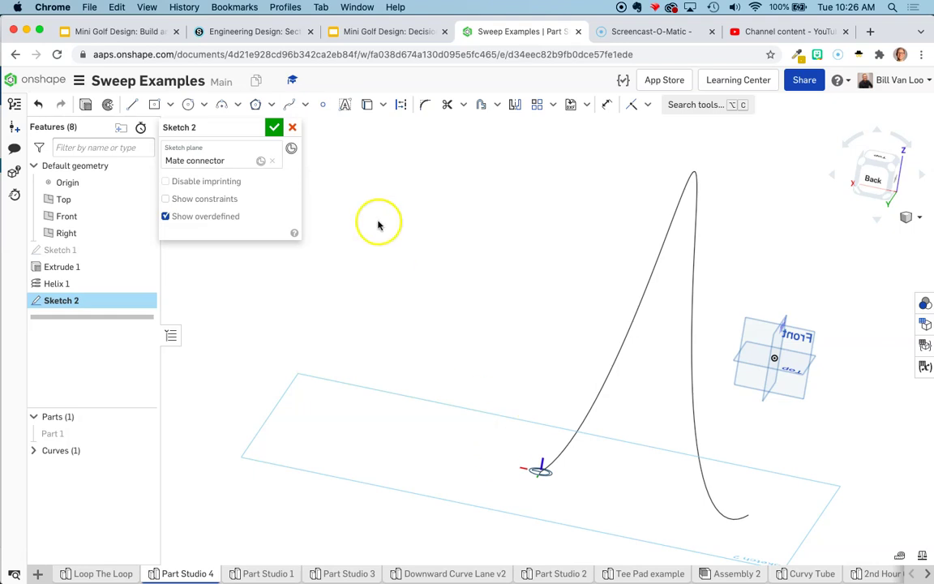
pyautogui.click(153, 32)
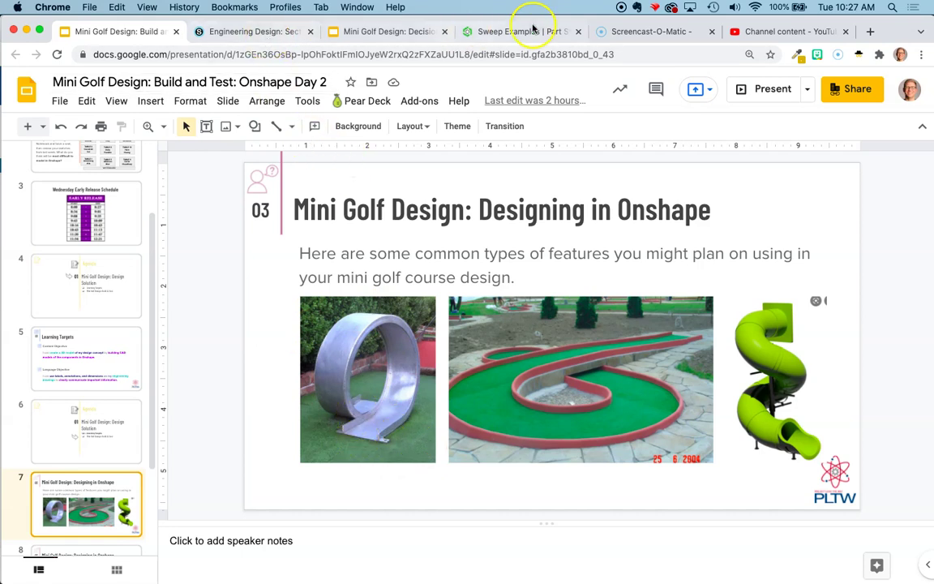
# Draw a centre-point rectangle starting at the helix's lower end point.
pyautogui.click(480, 31)
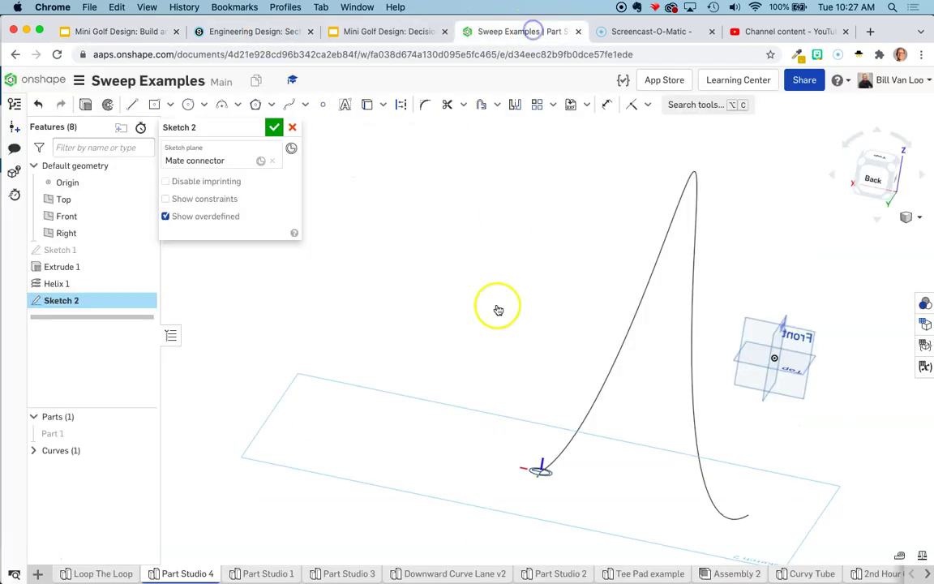
pyautogui.click(154, 104)
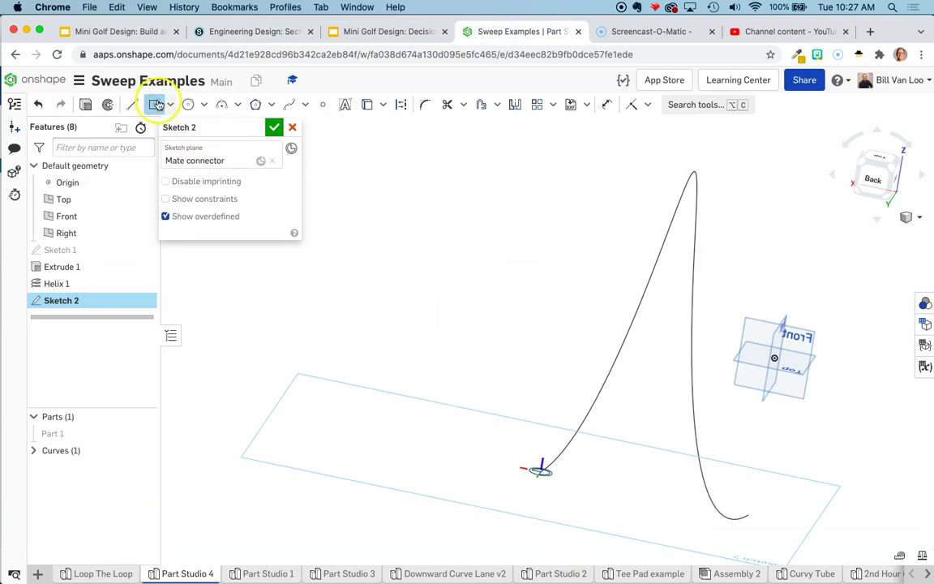
pyautogui.click(171, 112)
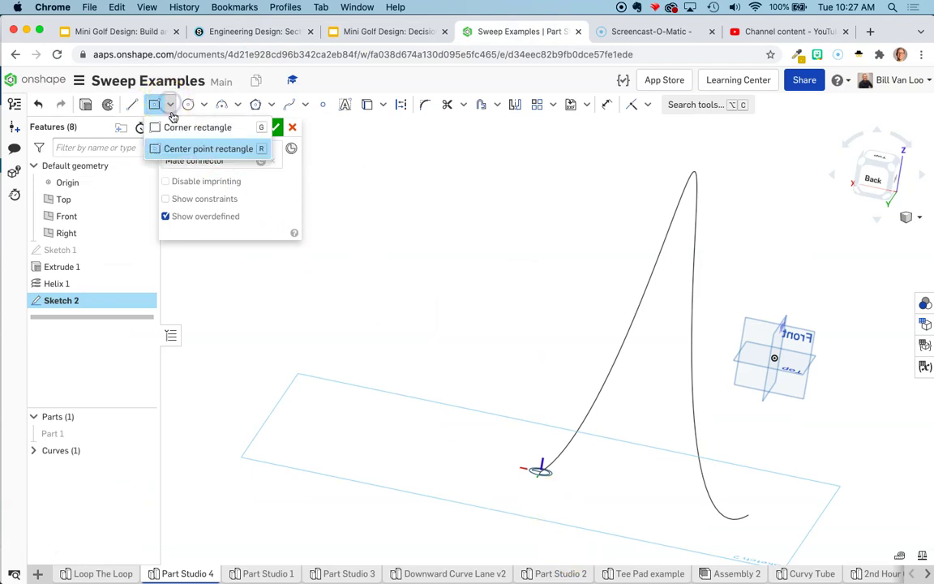
pyautogui.click(175, 149)
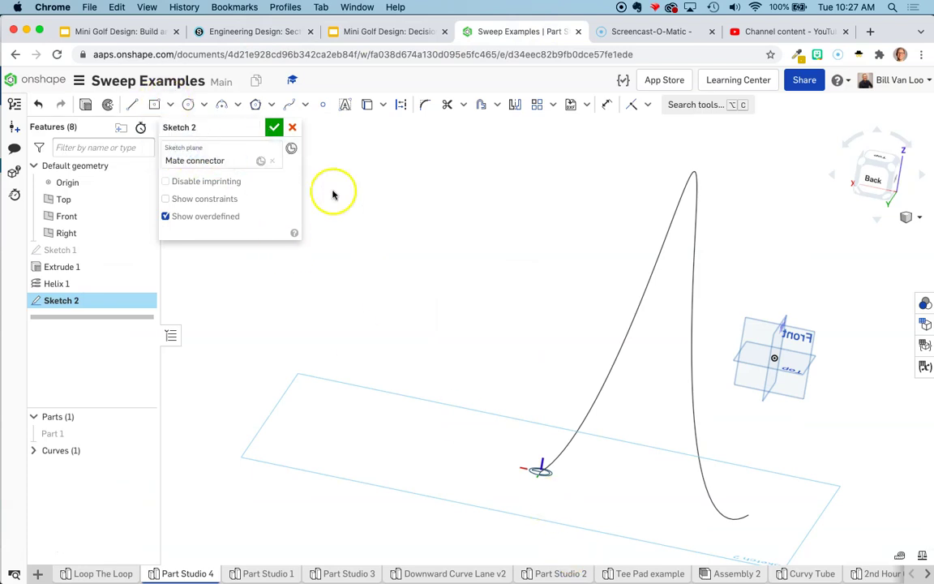
pyautogui.scroll(3, 568, 466)
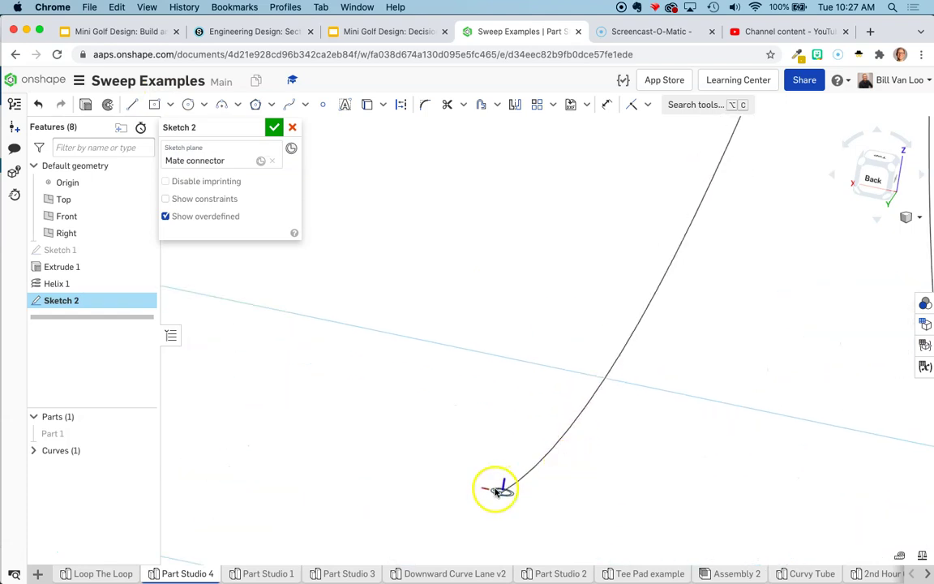
pyautogui.click(154, 105)
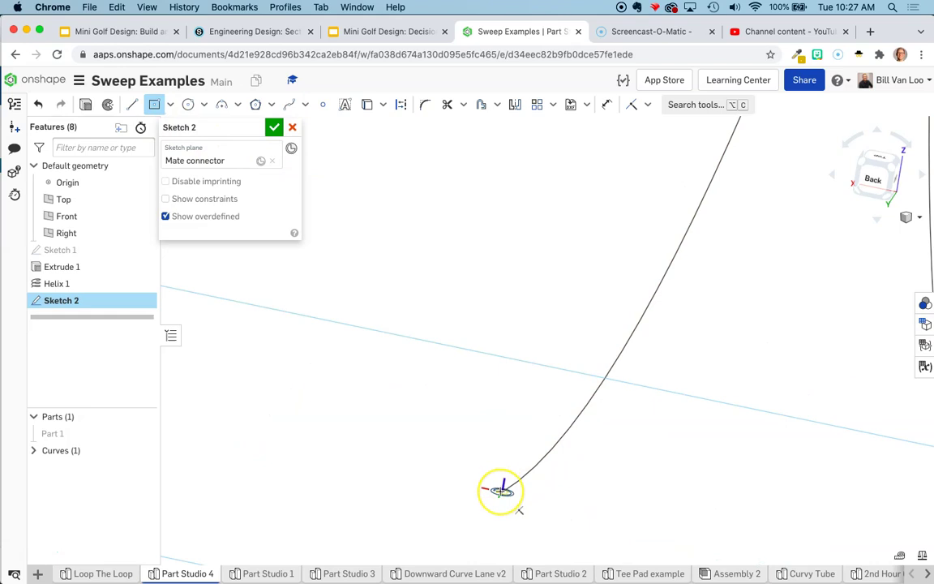
pyautogui.click(503, 490)
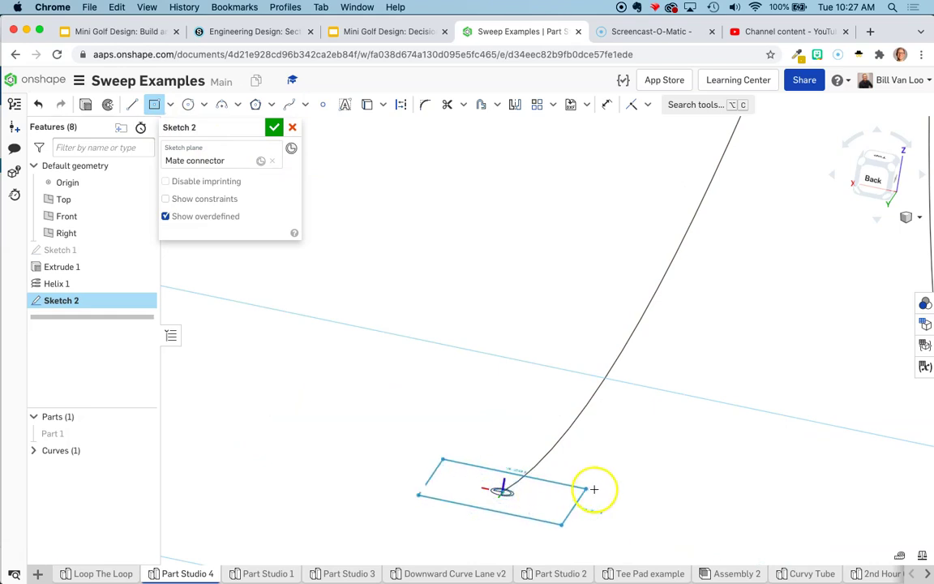
pyautogui.click(637, 501)
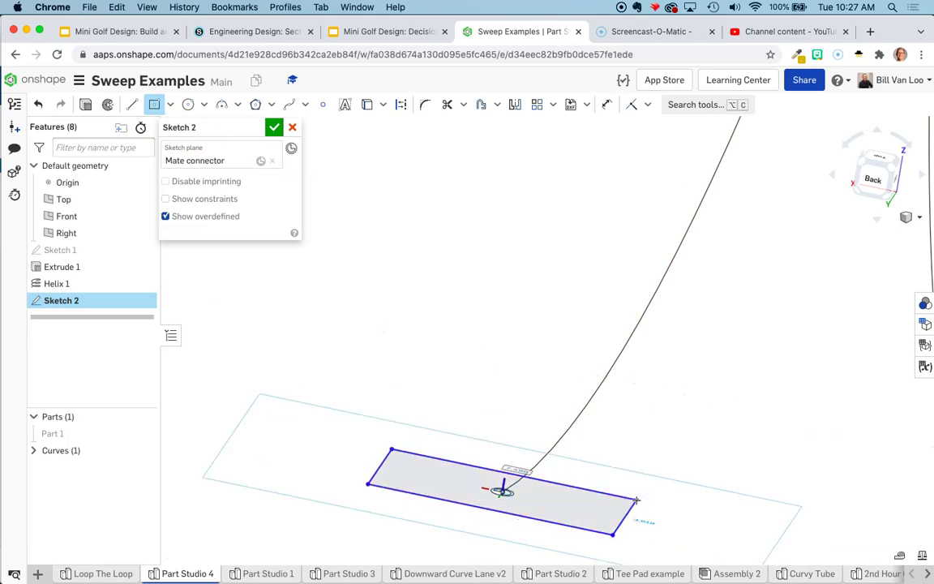
# Dimension the rectangle's long side to 12 in and short side to 3 in.
pyautogui.click(605, 105)
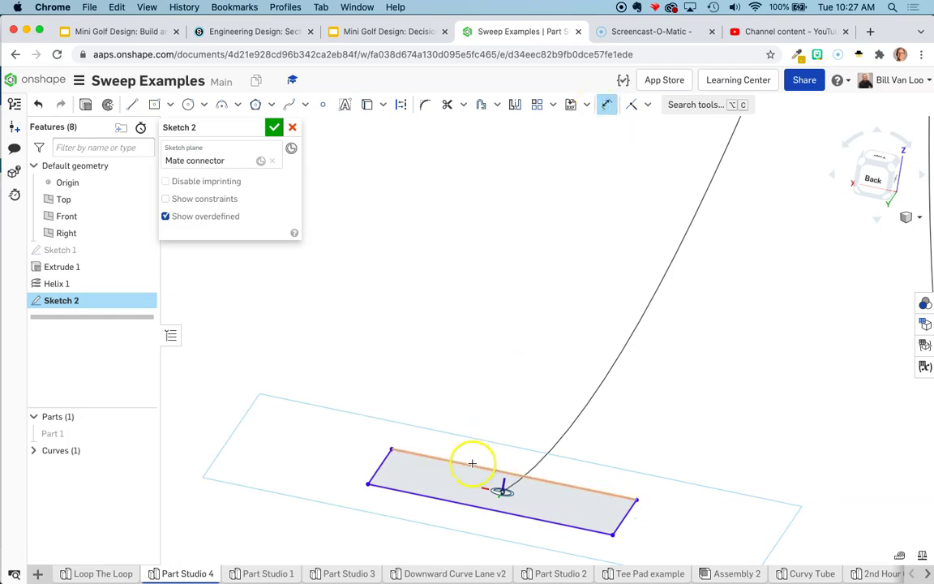
pyautogui.click(477, 464)
pyautogui.click(494, 445)
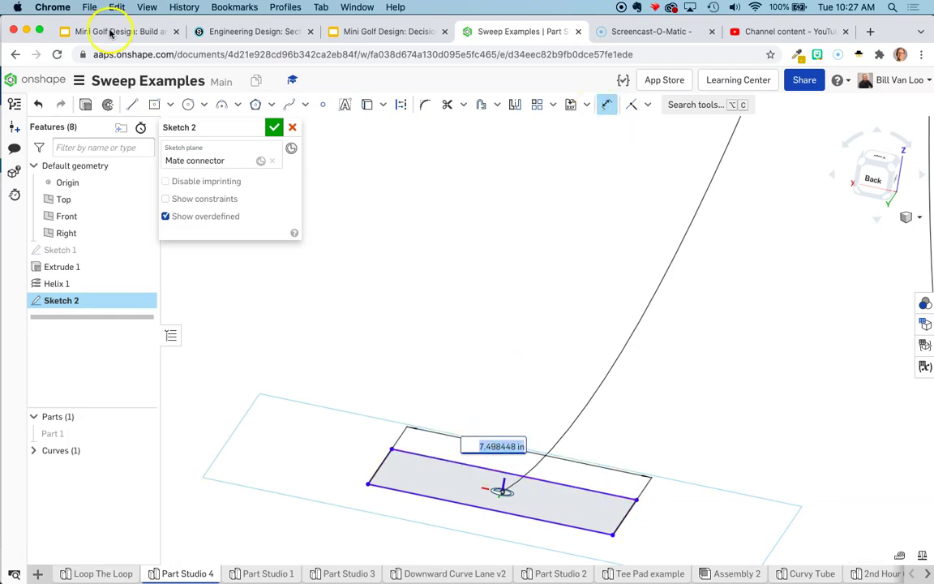
pyautogui.click(111, 31)
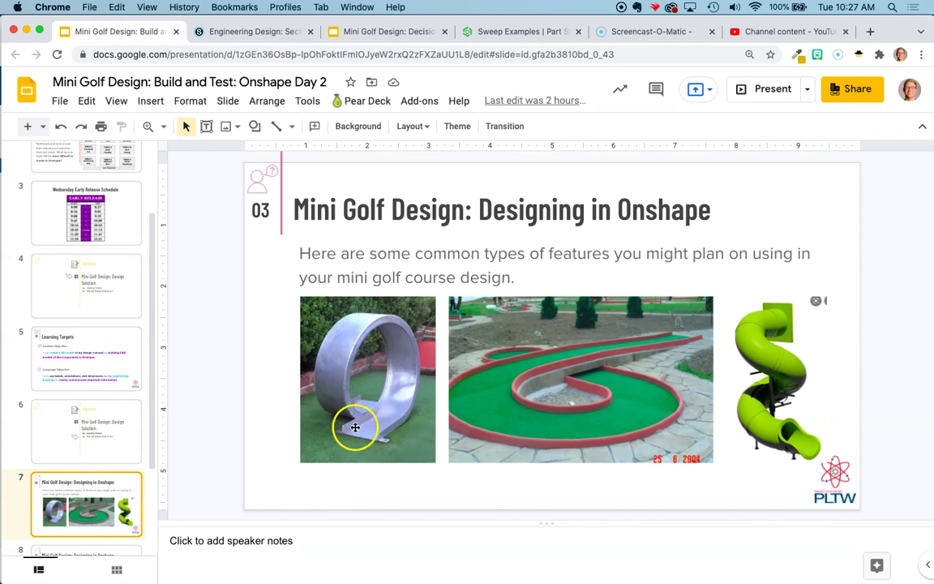
pyautogui.click(490, 32)
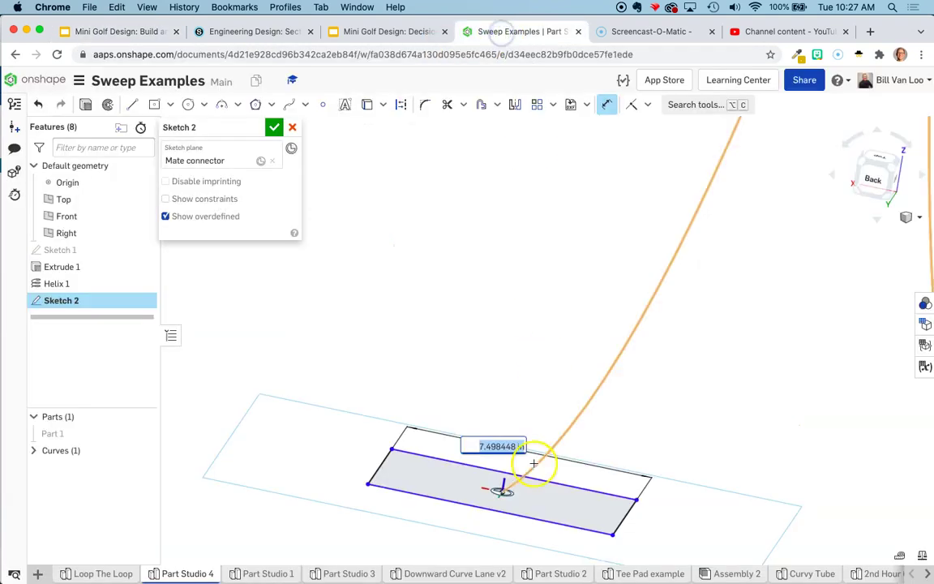
pyautogui.press('Return')
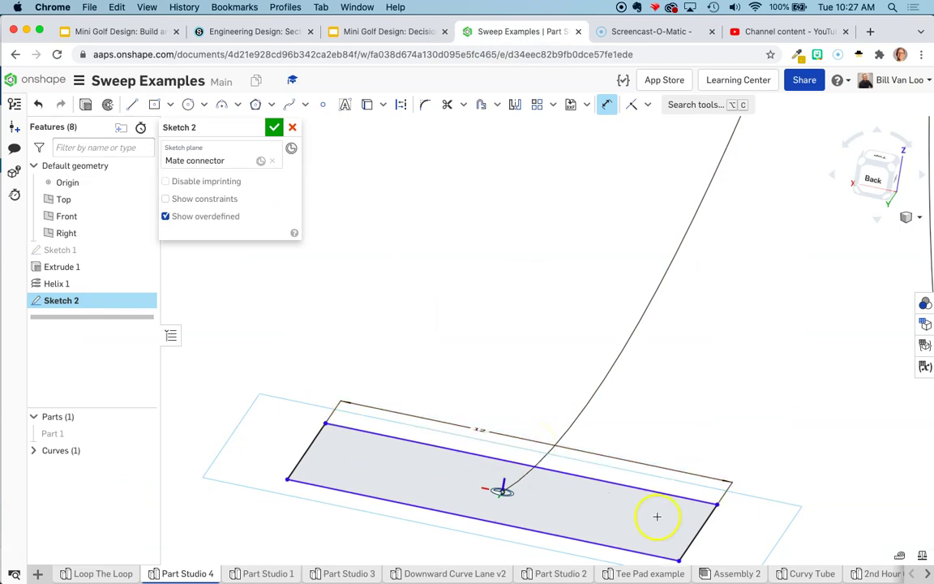
pyautogui.click(714, 530)
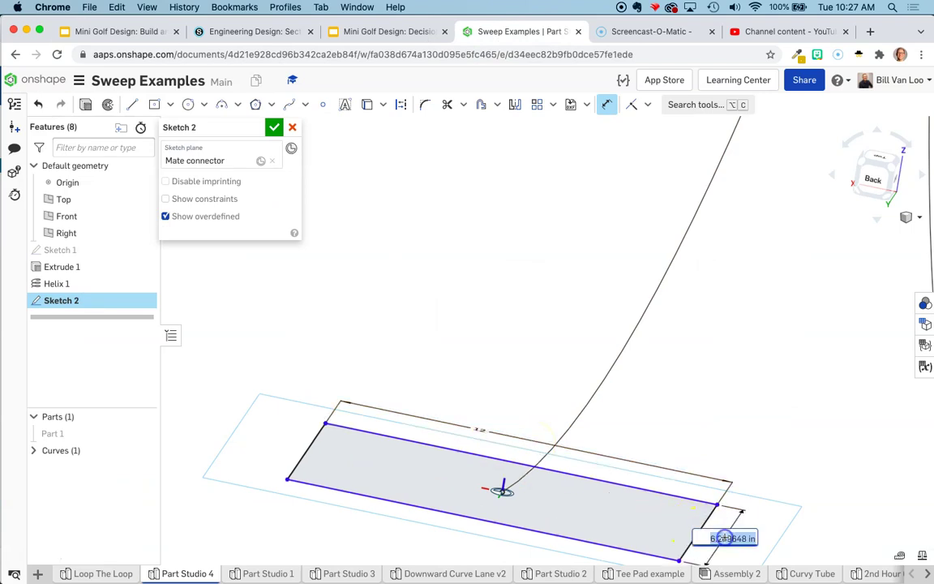
pyautogui.write('3')
pyautogui.press('Return')
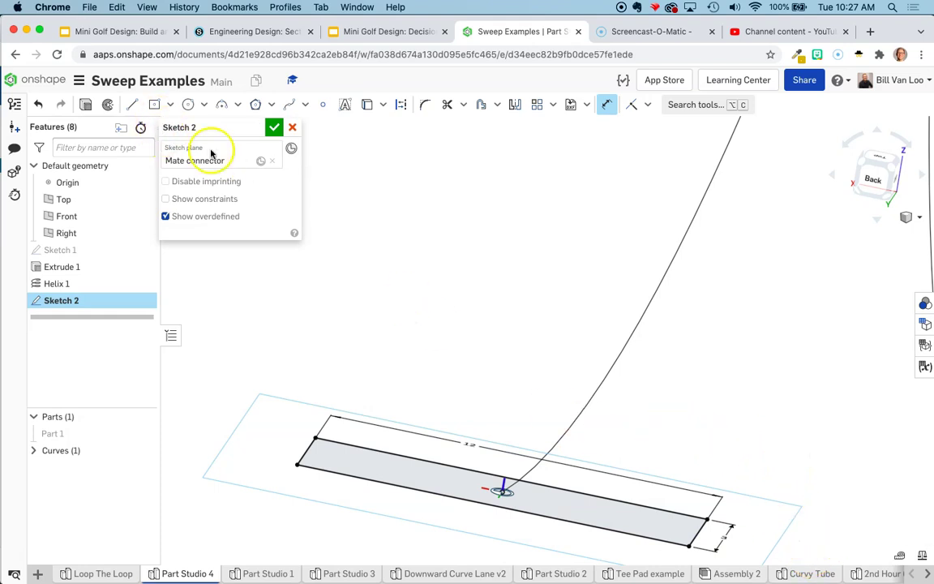
# Draw side-rail line outlines off both ends of the 12 in rectangle.
pyautogui.click(129, 105)
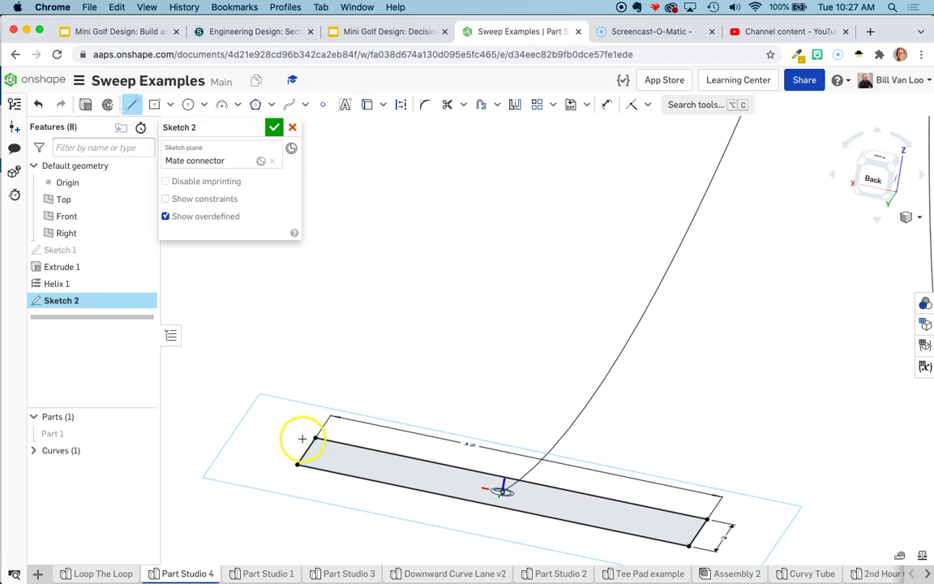
pyautogui.click(315, 439)
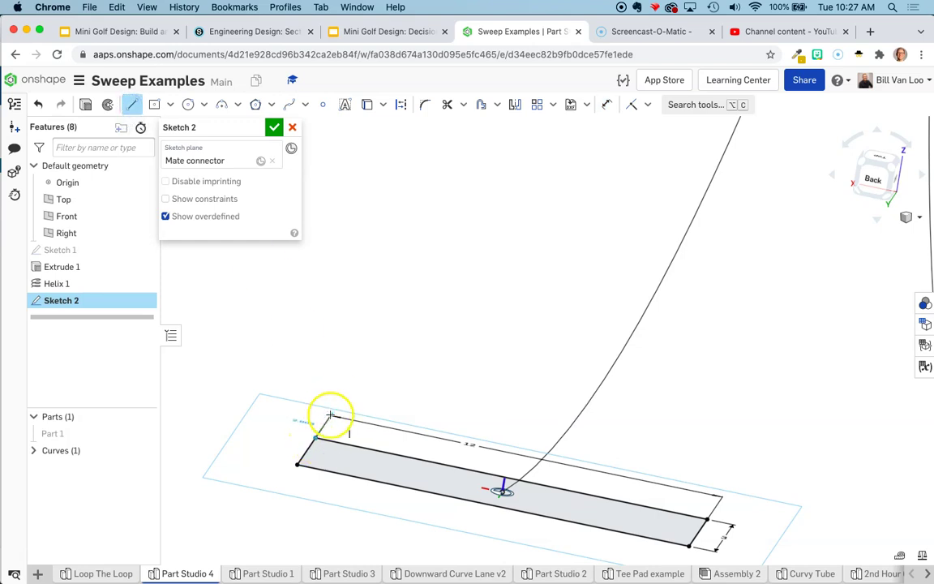
pyautogui.moveTo(330, 416); pyautogui.dragTo(336, 403)
pyautogui.click(374, 410)
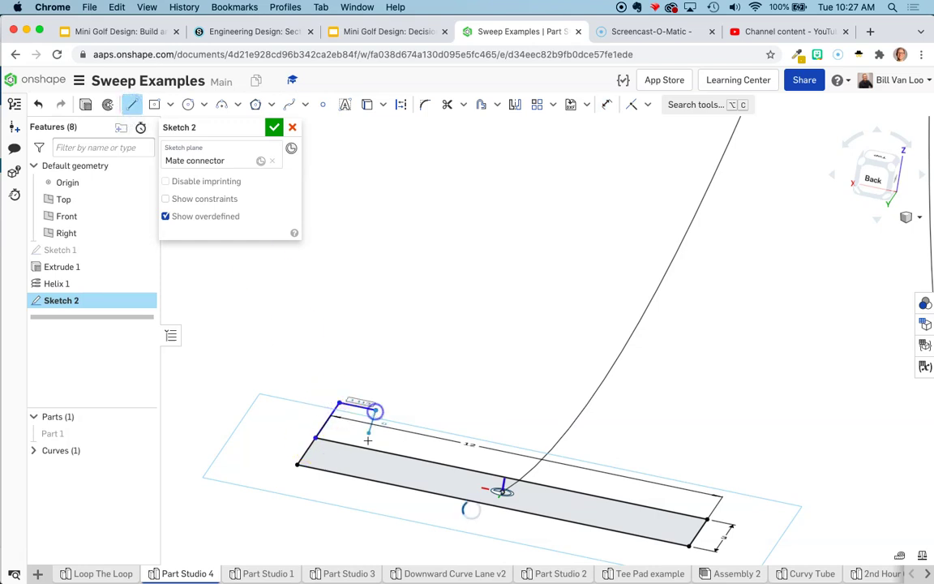
pyautogui.click(350, 446)
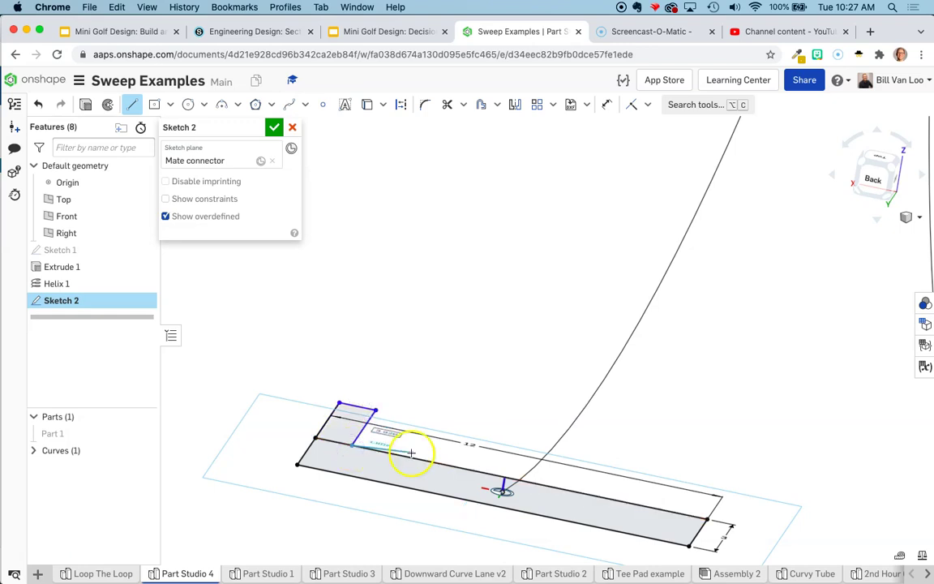
pyautogui.press('l')
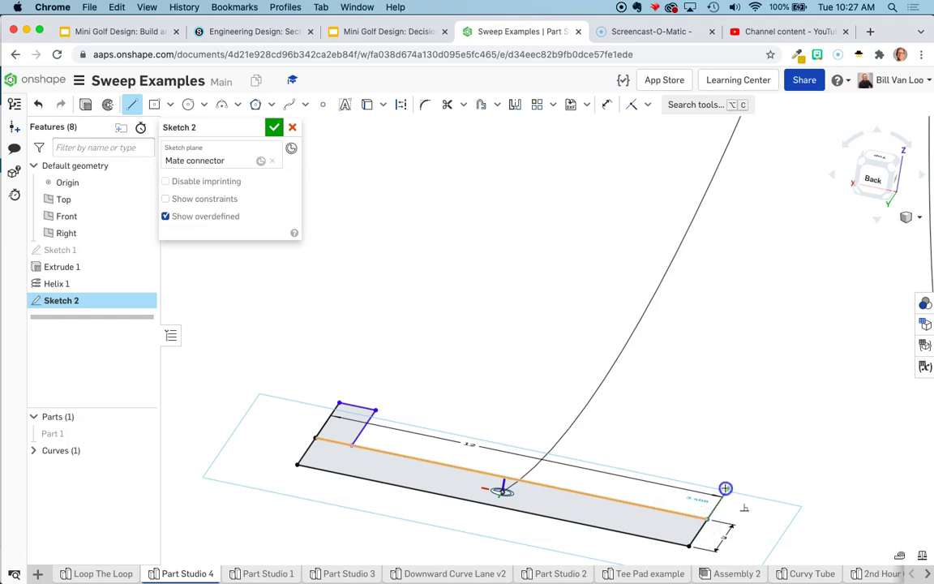
pyautogui.moveTo(725, 488)
pyautogui.mouseDown()
pyautogui.moveTo(680, 480)
pyautogui.moveTo(660, 509)
pyautogui.mouseUp()
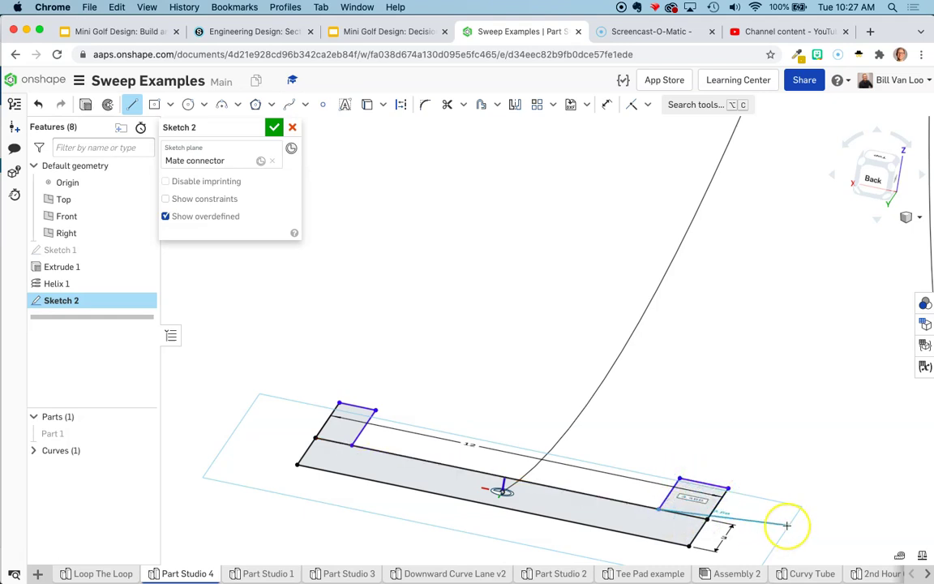
pyautogui.moveTo(518, 317)
pyautogui.mouseDown(button='right')
pyautogui.moveTo(536, 321)
pyautogui.moveTo(421, 260)
pyautogui.mouseUp(button='right')
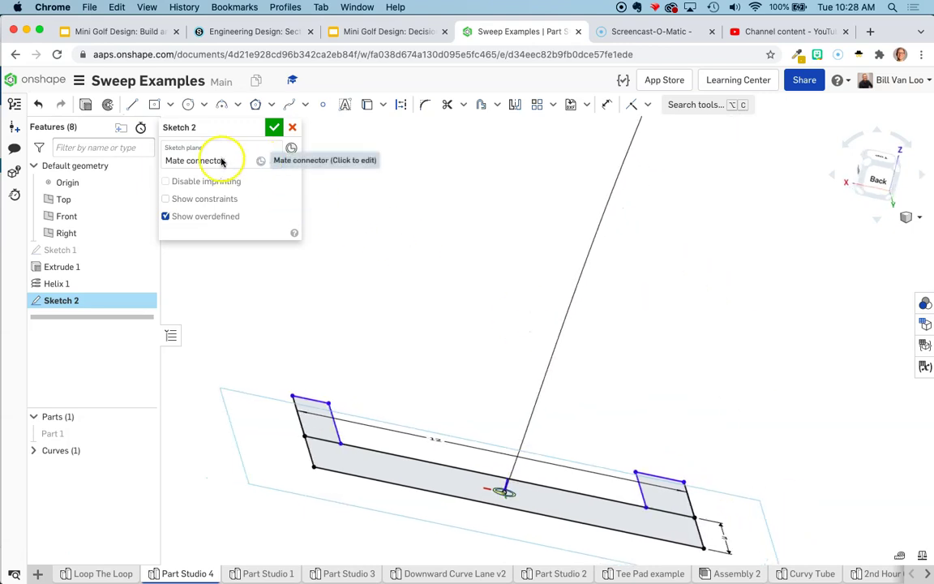
# Rotate Sketch 2's plane 270 deg about X and accept the sketch.
pyautogui.click(178, 159)
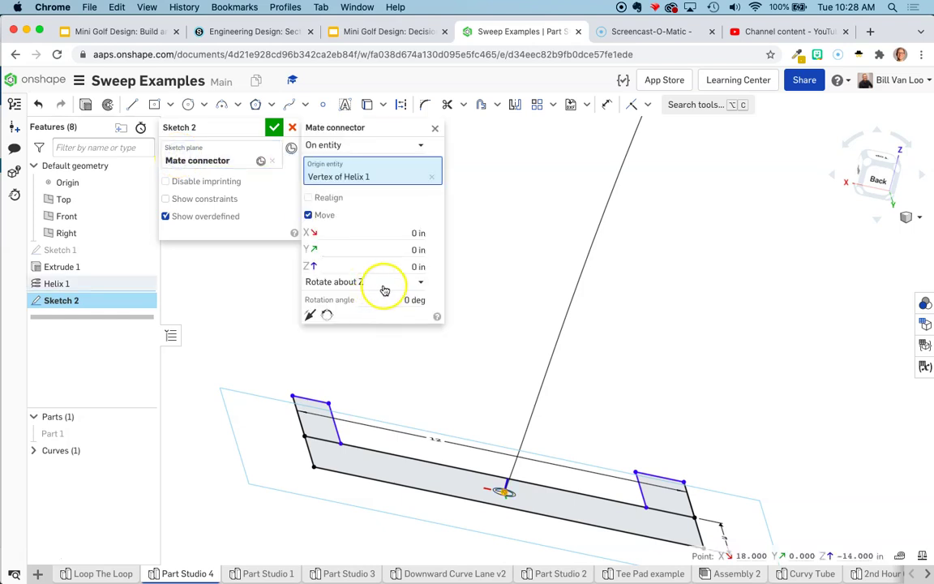
pyautogui.click(382, 297)
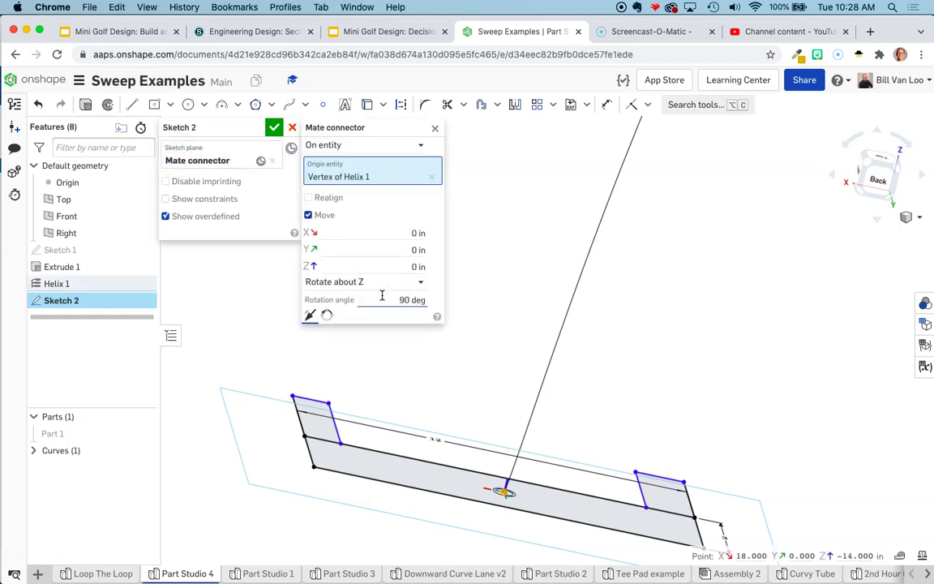
pyautogui.click(388, 288)
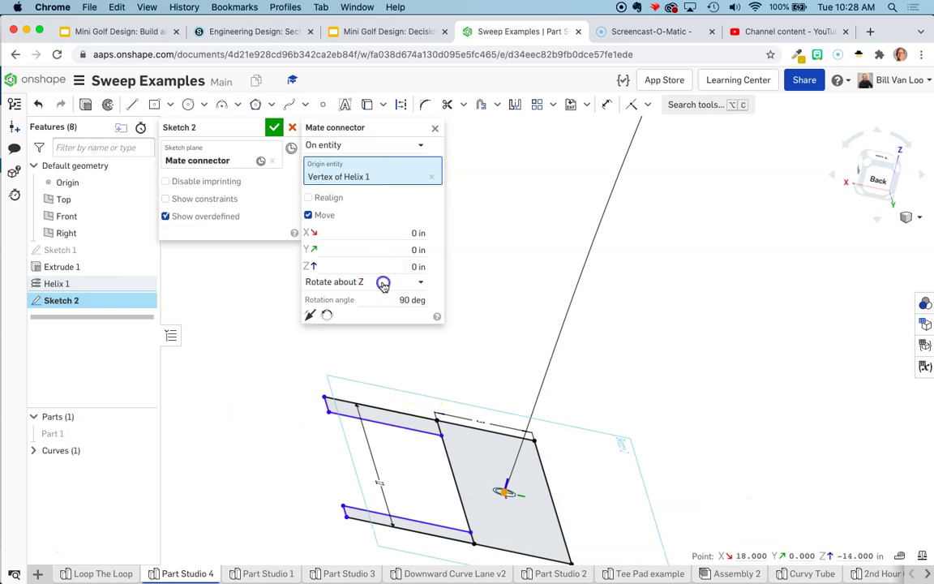
pyautogui.click(382, 284)
pyautogui.click(379, 317)
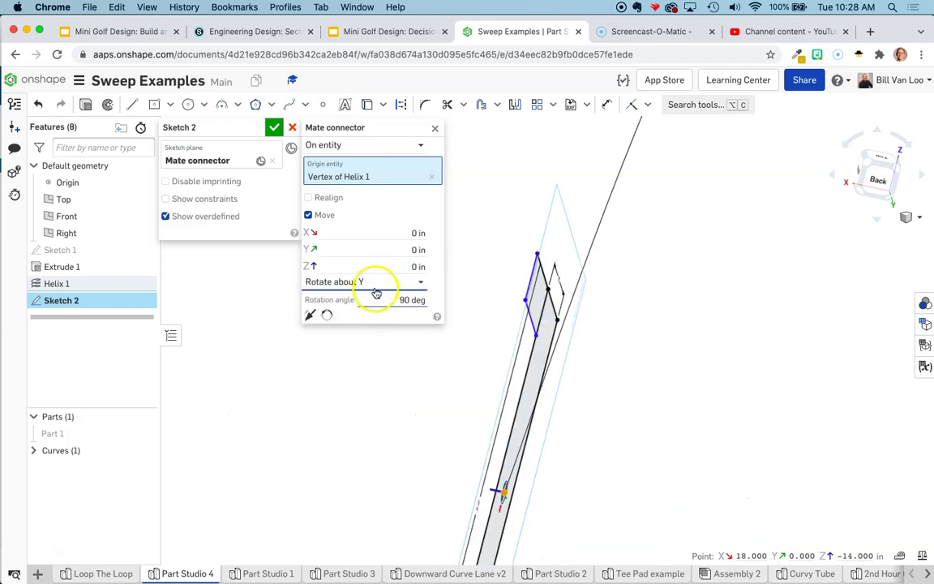
pyautogui.click(369, 284)
pyautogui.click(368, 303)
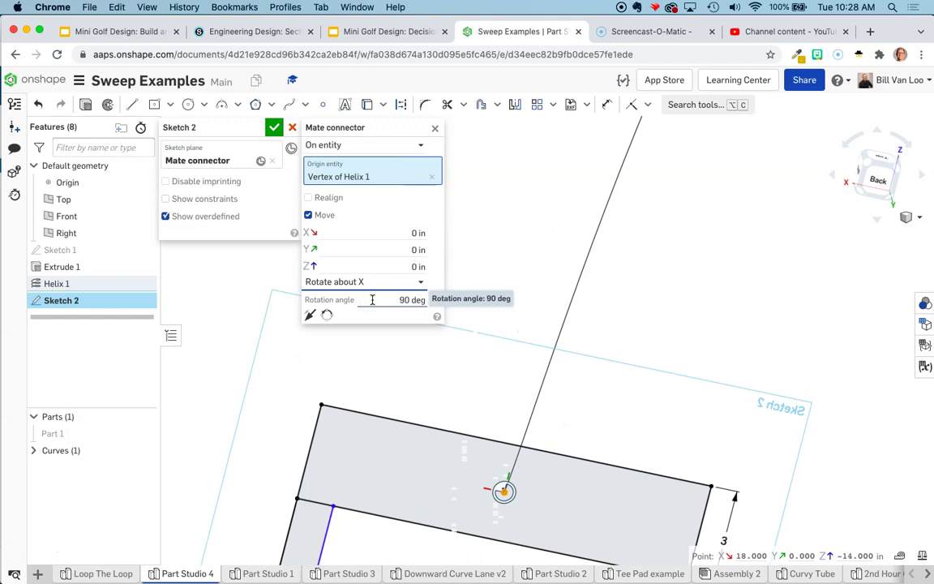
pyautogui.moveTo(475, 367)
pyautogui.mouseDown(button='right')
pyautogui.moveTo(678, 359)
pyautogui.moveTo(684, 302)
pyautogui.moveTo(708, 243)
pyautogui.moveTo(790, 166)
pyautogui.moveTo(767, 229)
pyautogui.moveTo(802, 257)
pyautogui.moveTo(704, 242)
pyautogui.mouseUp(button='right')
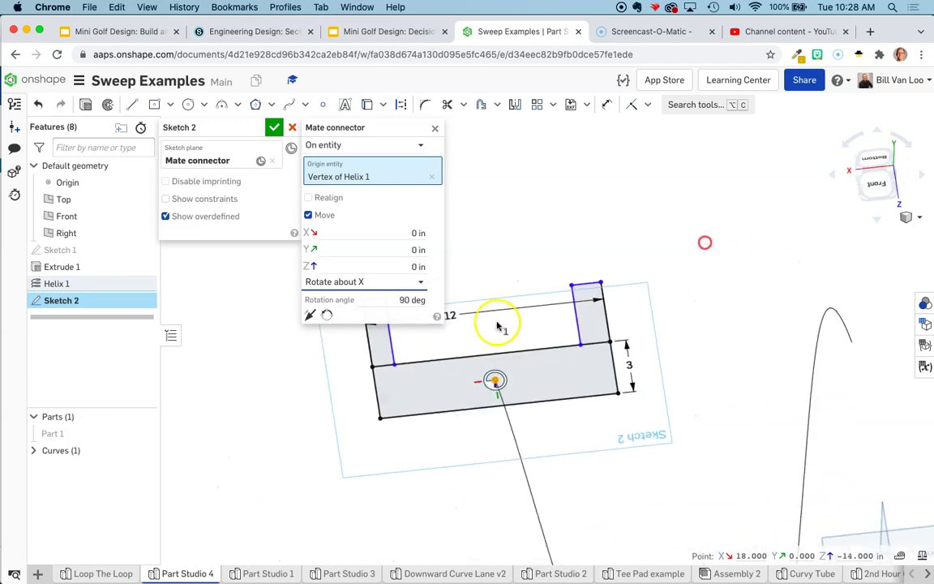
pyautogui.click(378, 300)
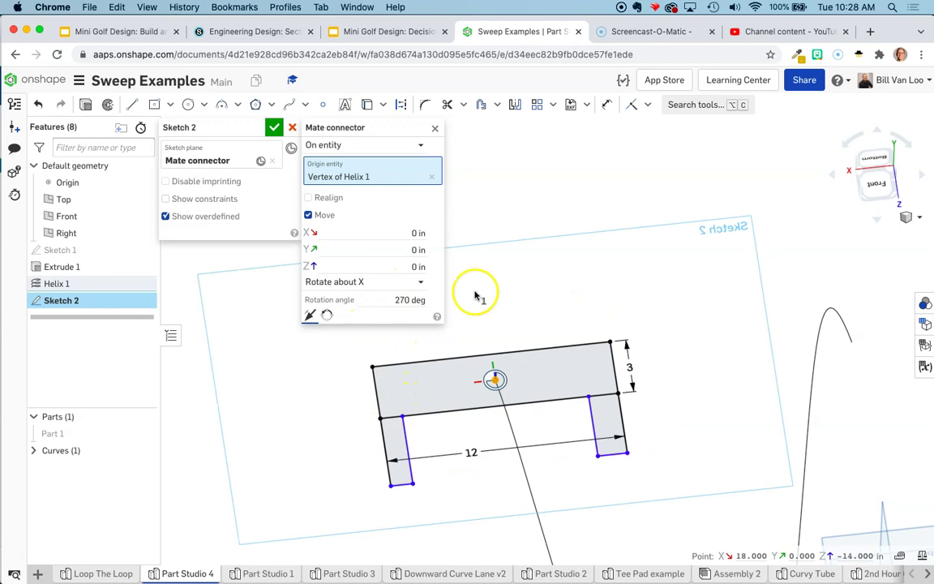
pyautogui.moveTo(574, 197)
pyautogui.mouseDown(button='right')
pyautogui.moveTo(640, 285)
pyautogui.moveTo(709, 281)
pyautogui.moveTo(732, 263)
pyautogui.moveTo(690, 249)
pyautogui.moveTo(640, 254)
pyautogui.moveTo(681, 274)
pyautogui.mouseUp(button='right')
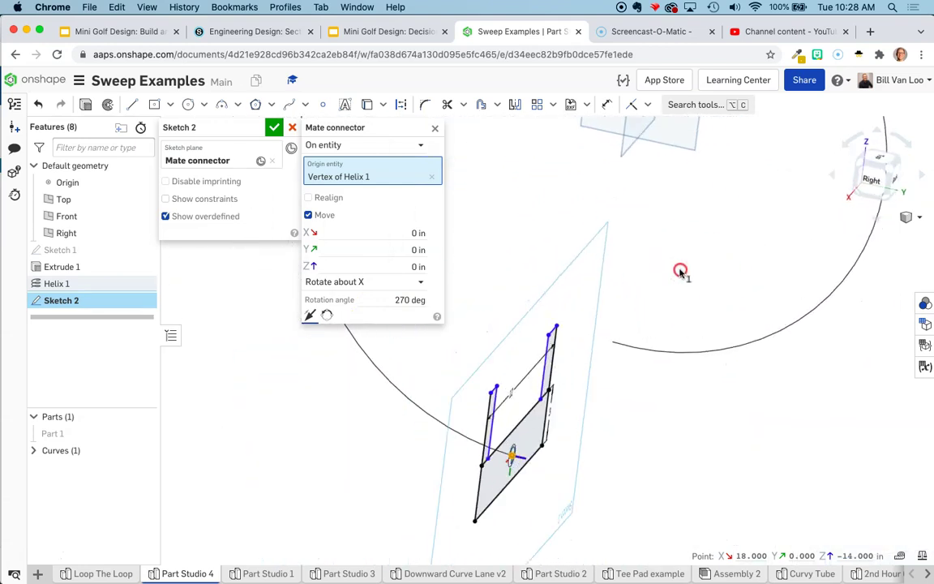
pyautogui.click(274, 128)
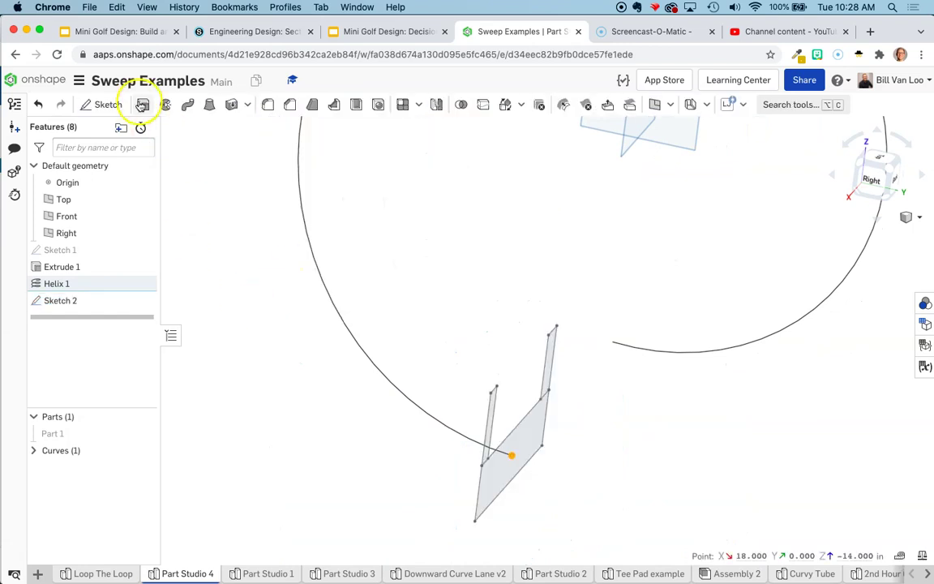
# Sweep the two rail faces and floor face along the helix to create Part 2.
pyautogui.click(186, 105)
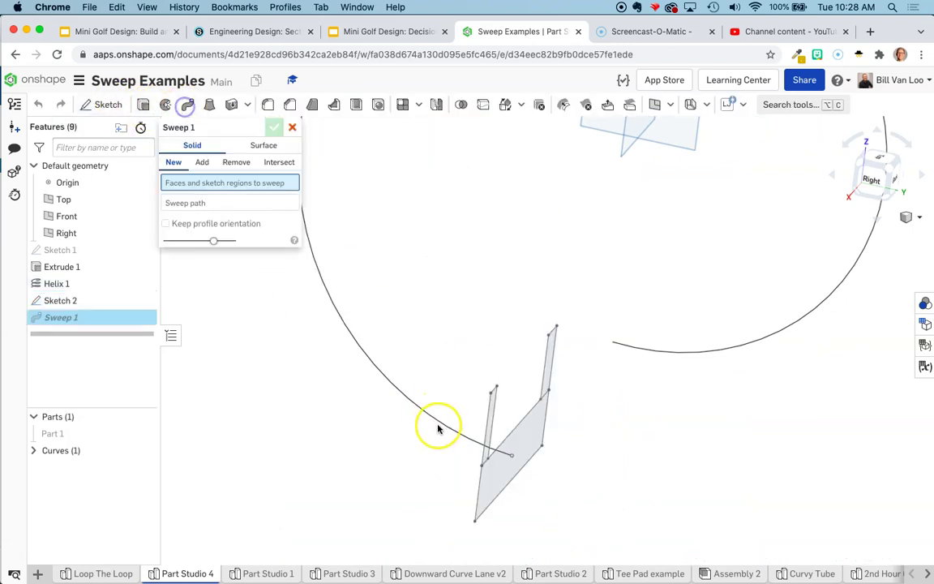
pyautogui.click(547, 361)
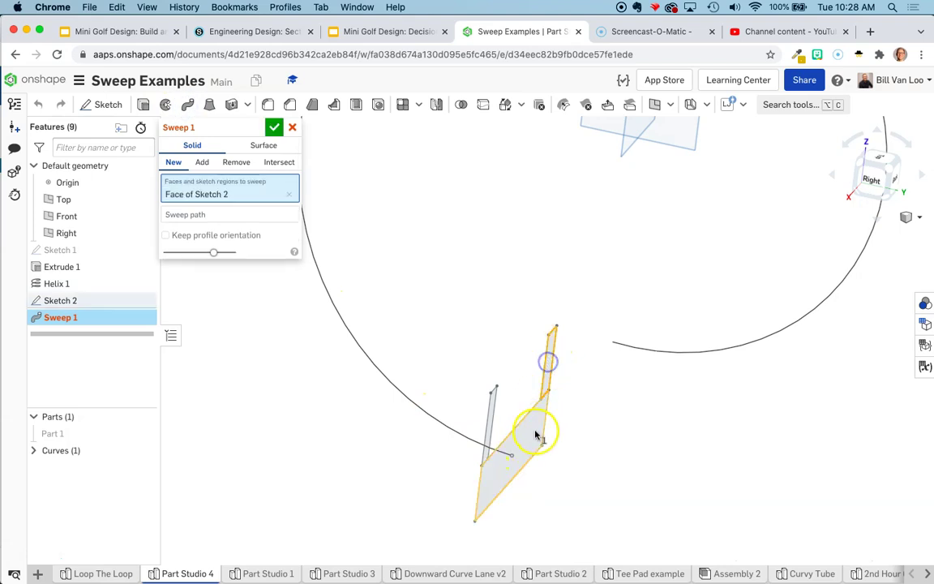
pyautogui.click(534, 431)
pyautogui.click(492, 417)
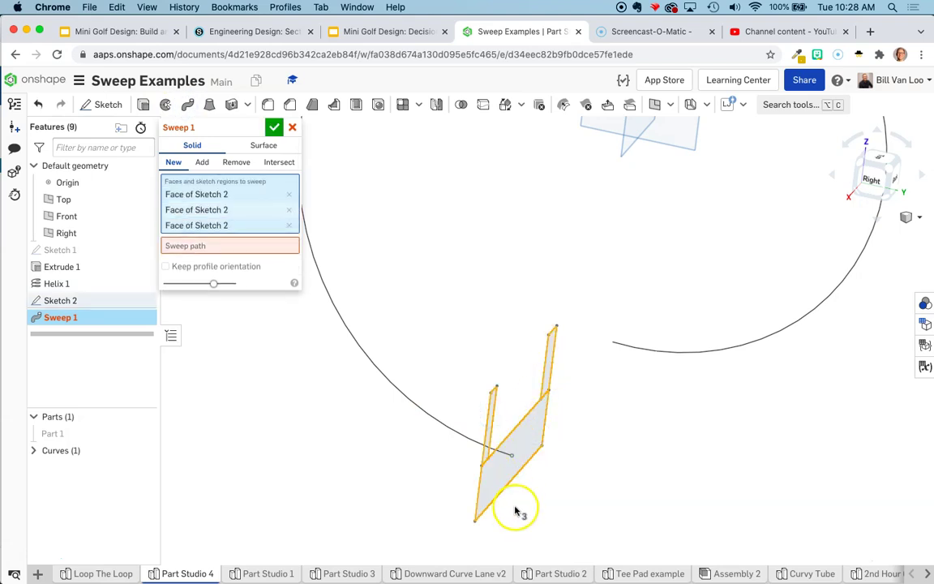
pyautogui.click(180, 240)
pyautogui.click(195, 247)
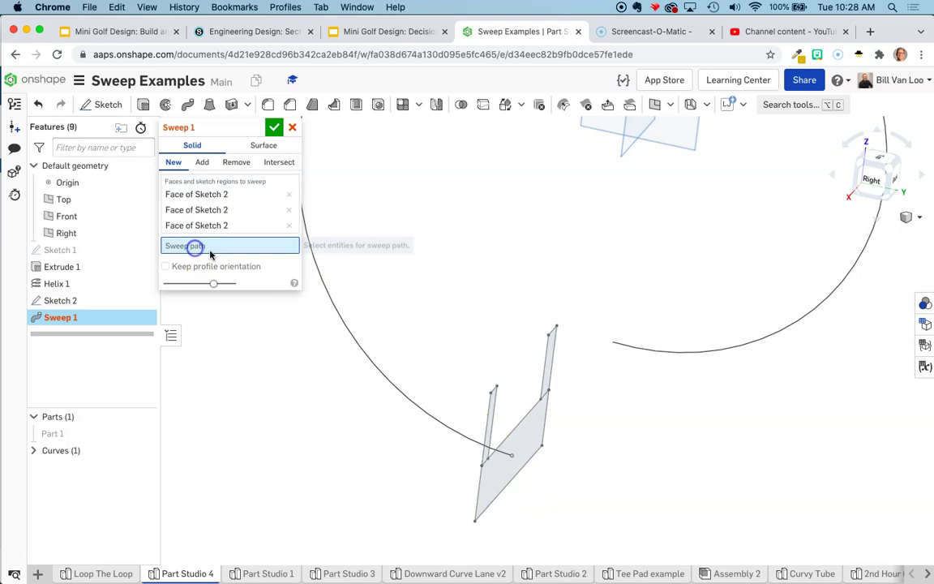
pyautogui.click(342, 322)
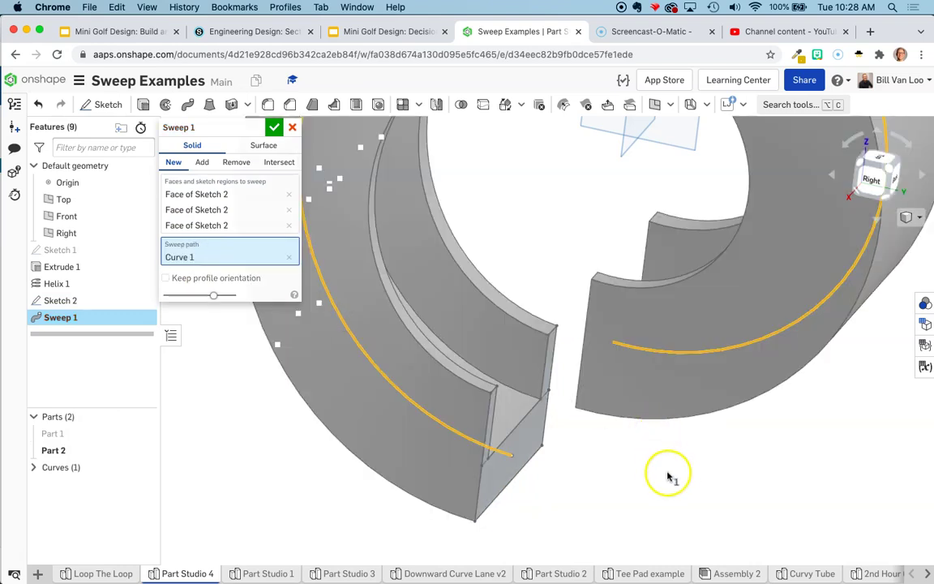
pyautogui.moveTo(669, 476); pyautogui.dragTo(646, 385, button='right')
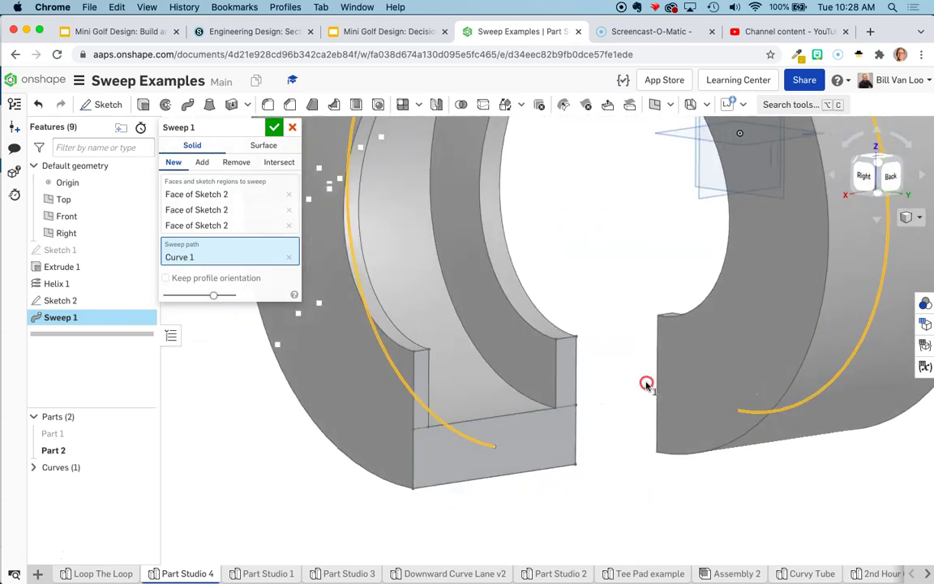
pyautogui.click(275, 128)
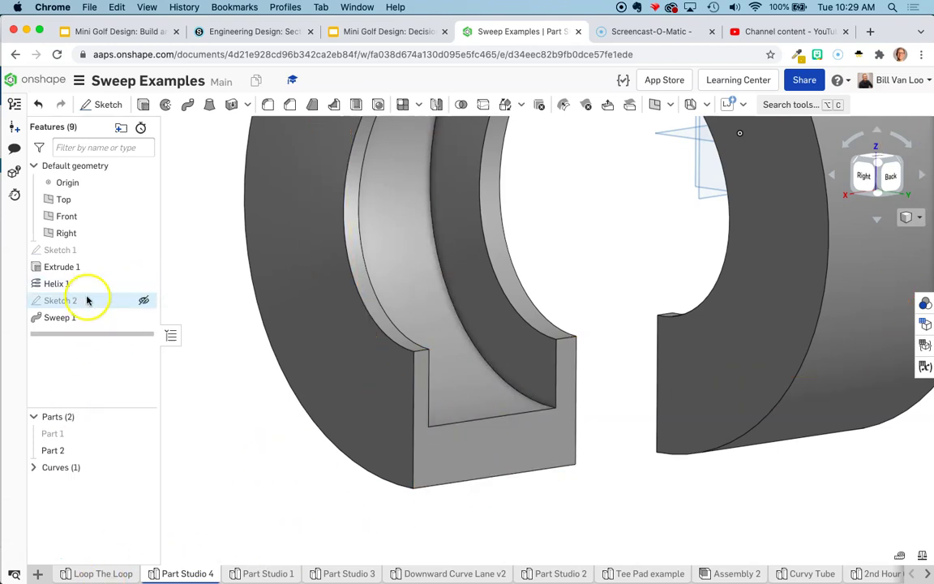
# Change Sketch 2's floor thickness dimension to 0.5 and rebuild the track.
pyautogui.doubleClick(58, 300)
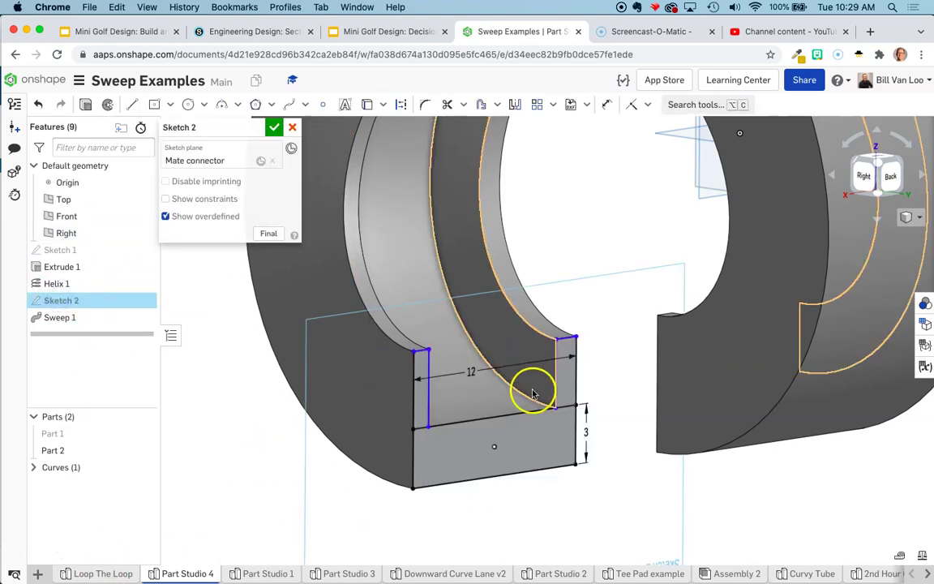
pyautogui.doubleClick(588, 436)
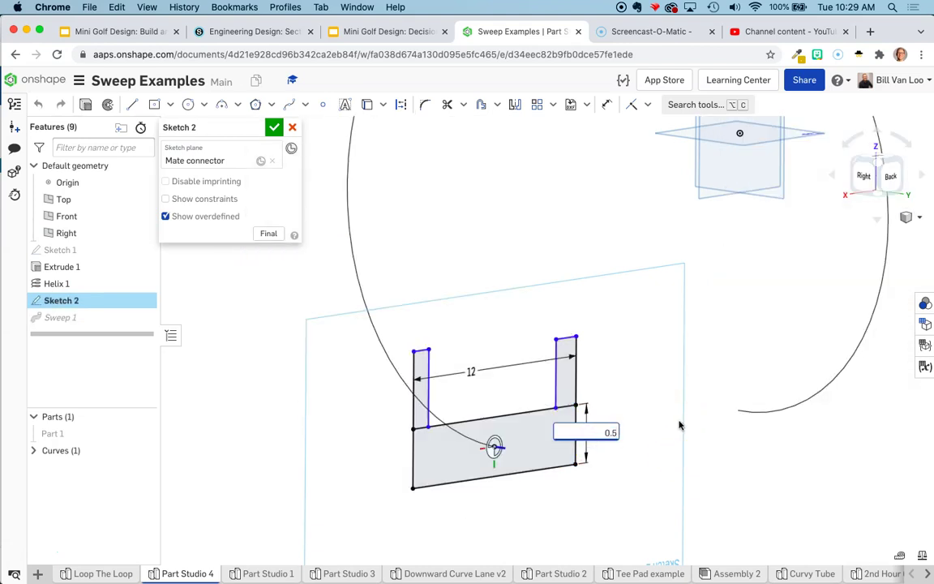
pyautogui.click(275, 127)
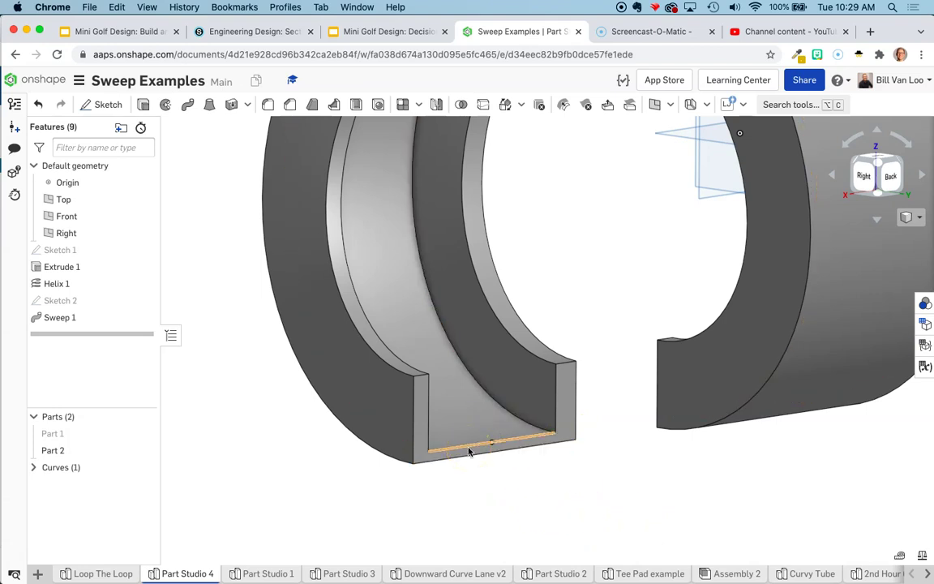
pyautogui.click(523, 459)
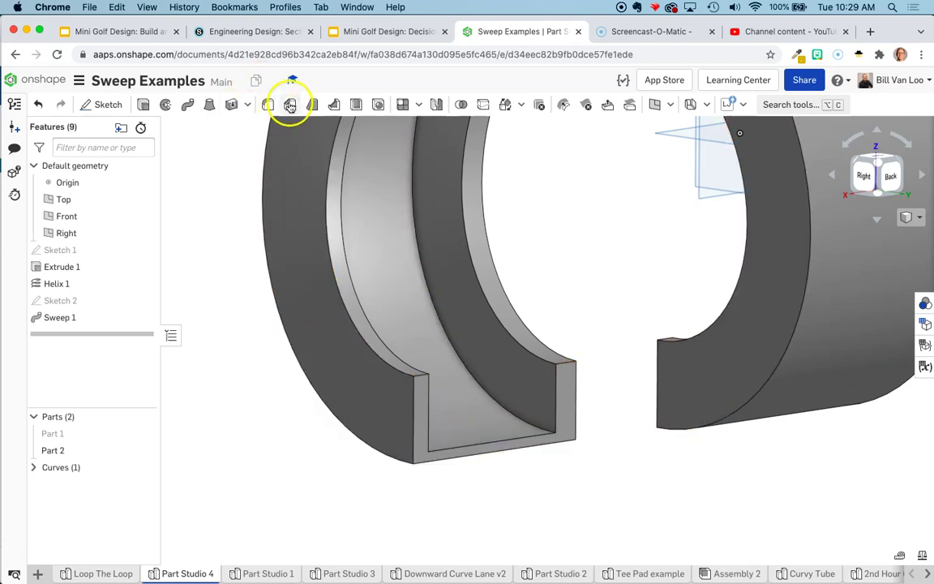
# Start a chamfer on the channel's outer bottom edge and edit its distance value.
pyautogui.click(290, 105)
pyautogui.click(497, 443)
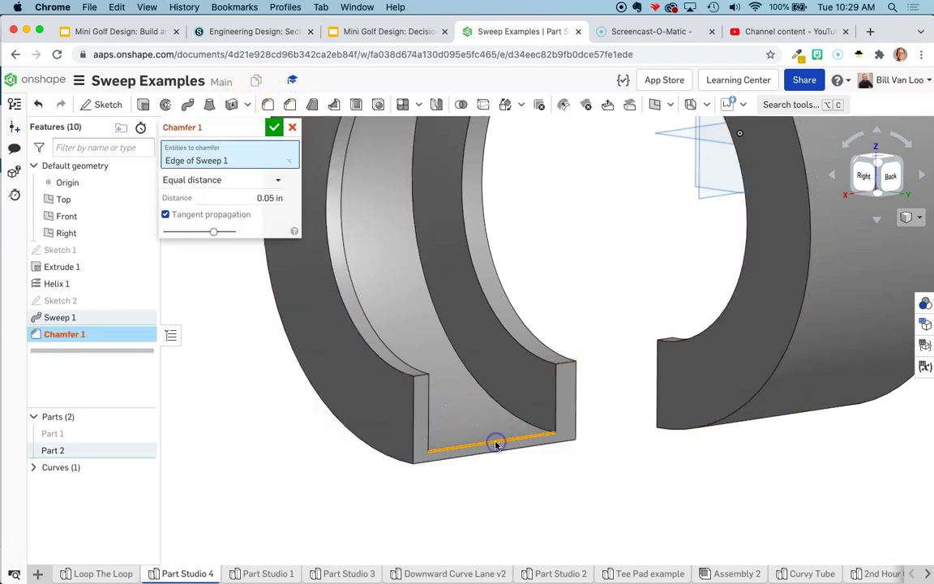
pyautogui.click(240, 198)
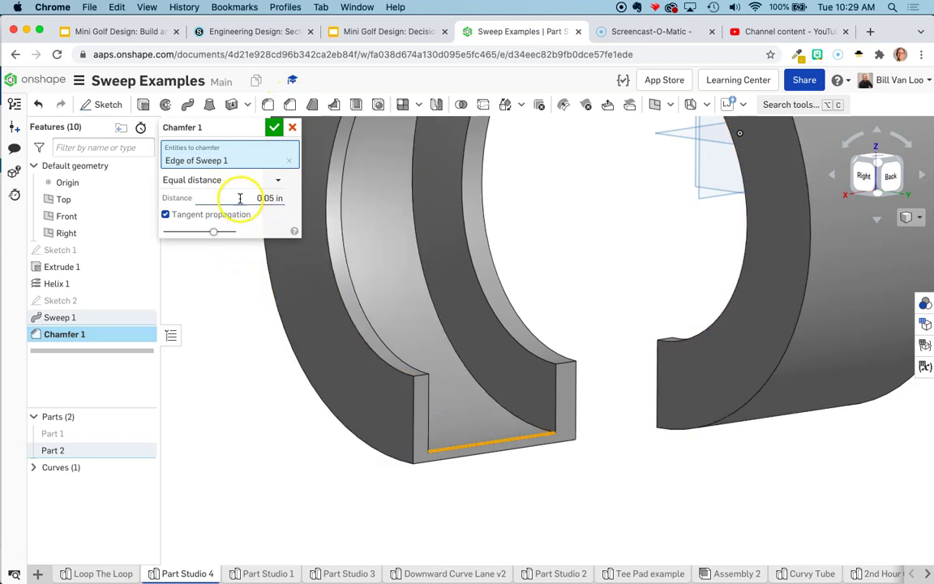
pyautogui.click(240, 198)
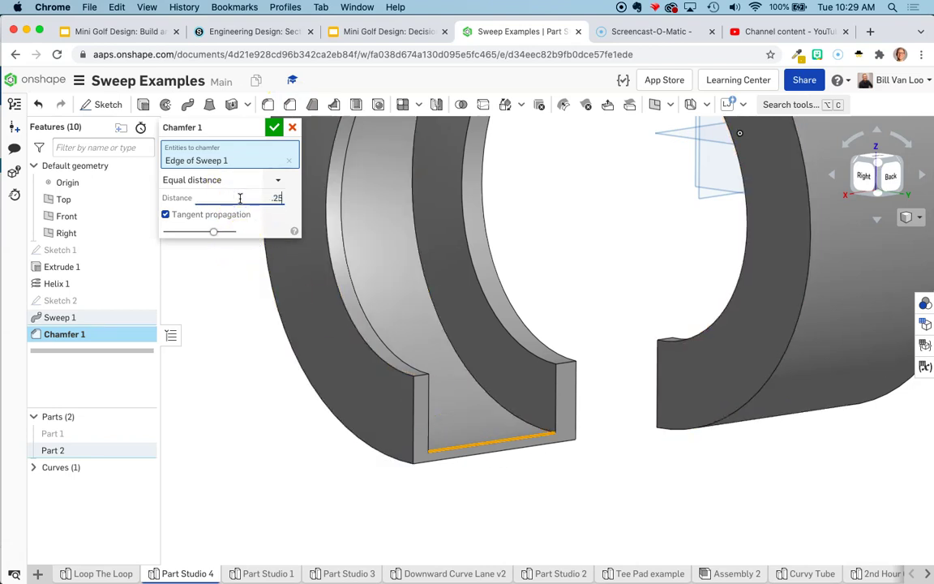
pyautogui.scroll(5, 486, 434)
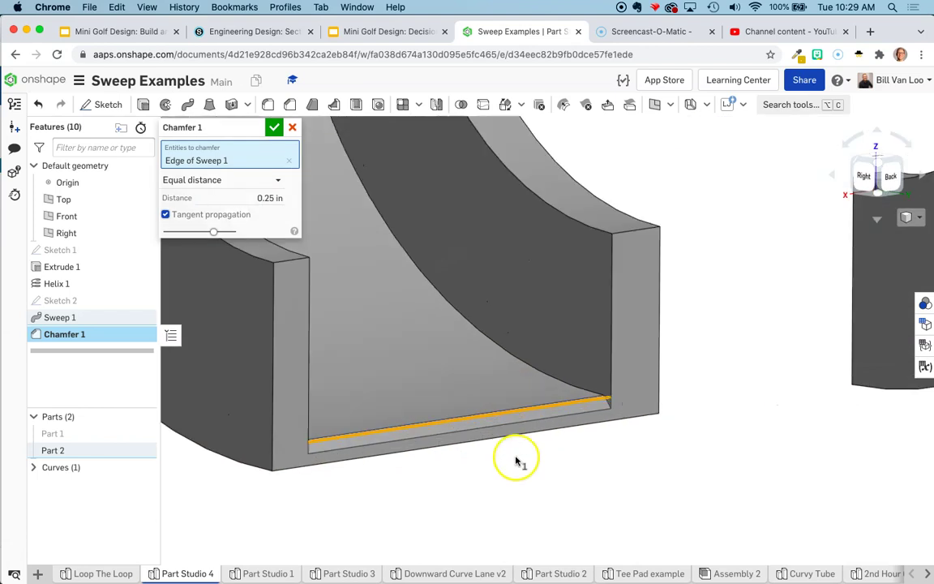
pyautogui.click(260, 197)
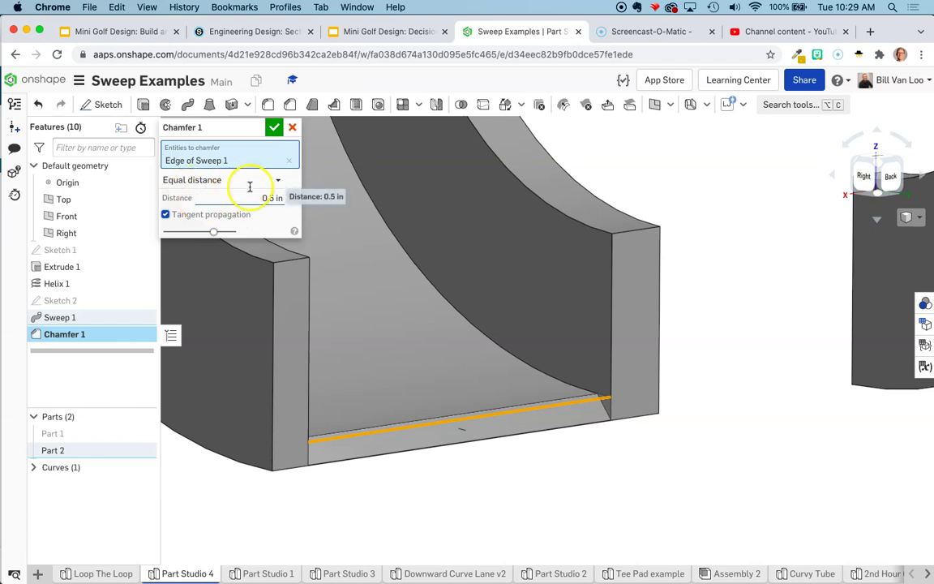
# Make it a distance-and-angle chamfer of 1.25 in at 20 deg and confirm it.
pyautogui.click(231, 177)
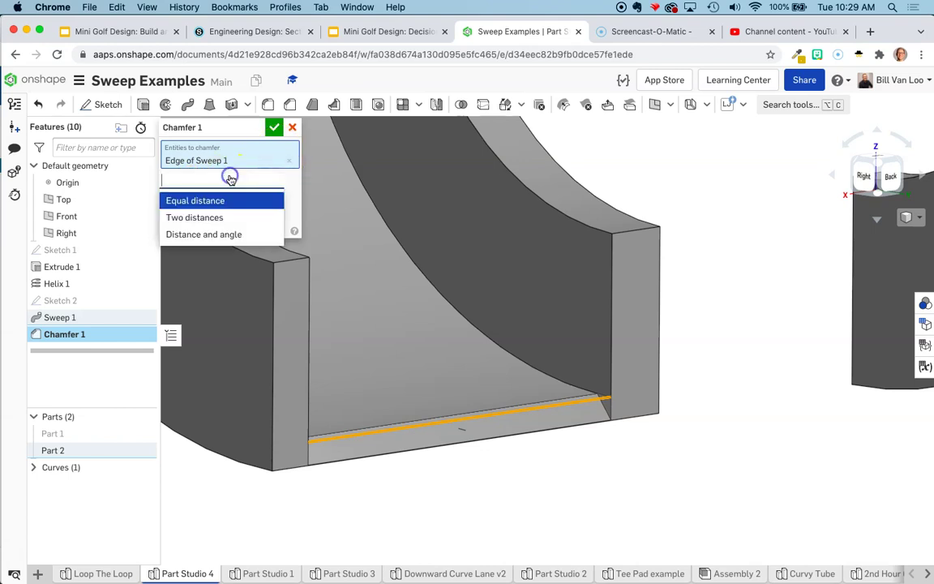
pyautogui.click(231, 234)
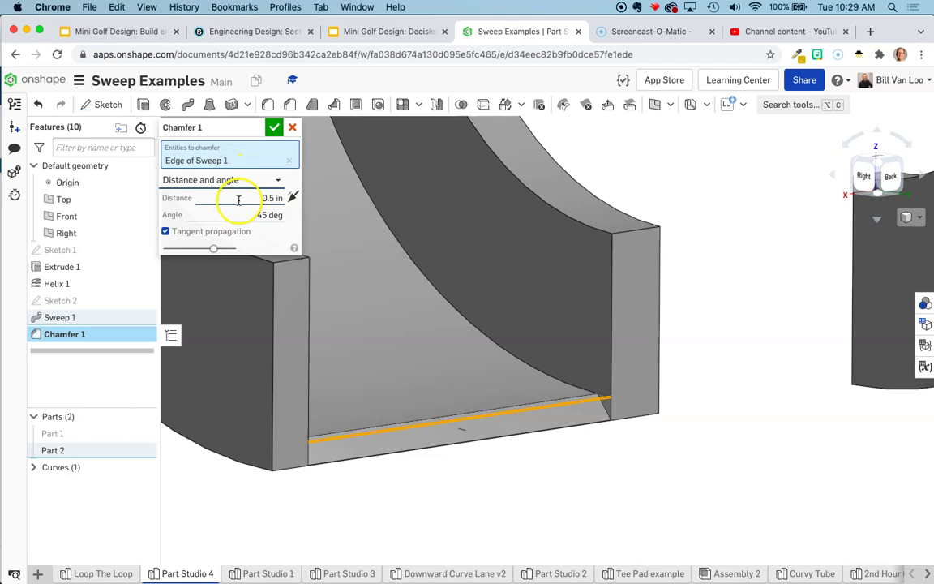
pyautogui.click(241, 214)
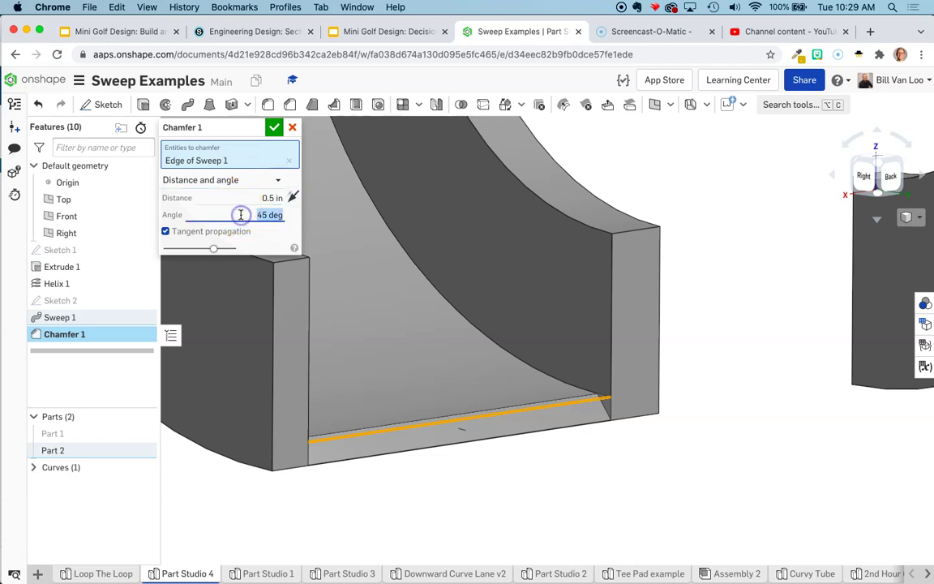
pyautogui.press('Return')
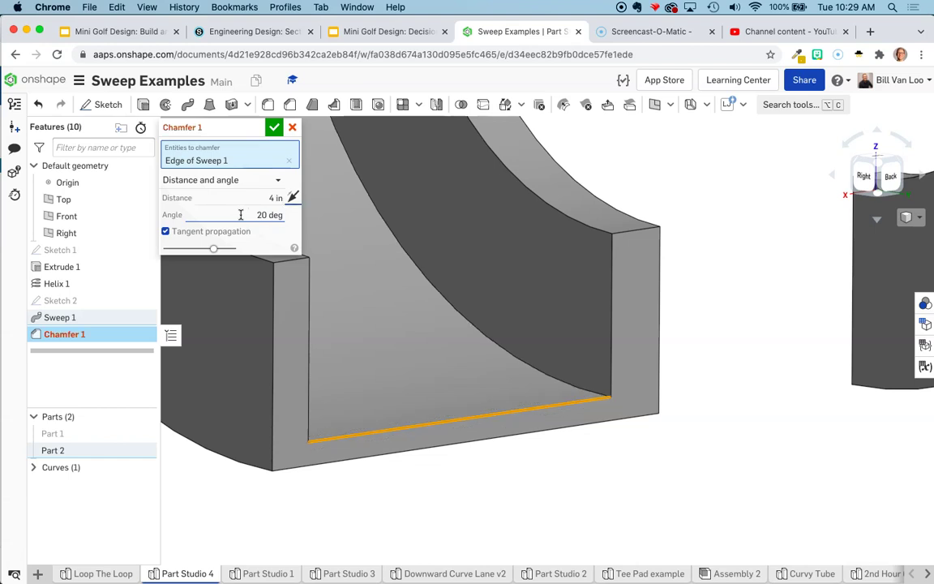
pyautogui.click(273, 128)
pyautogui.moveTo(586, 508); pyautogui.dragTo(646, 525, button='right')
pyautogui.click(76, 333)
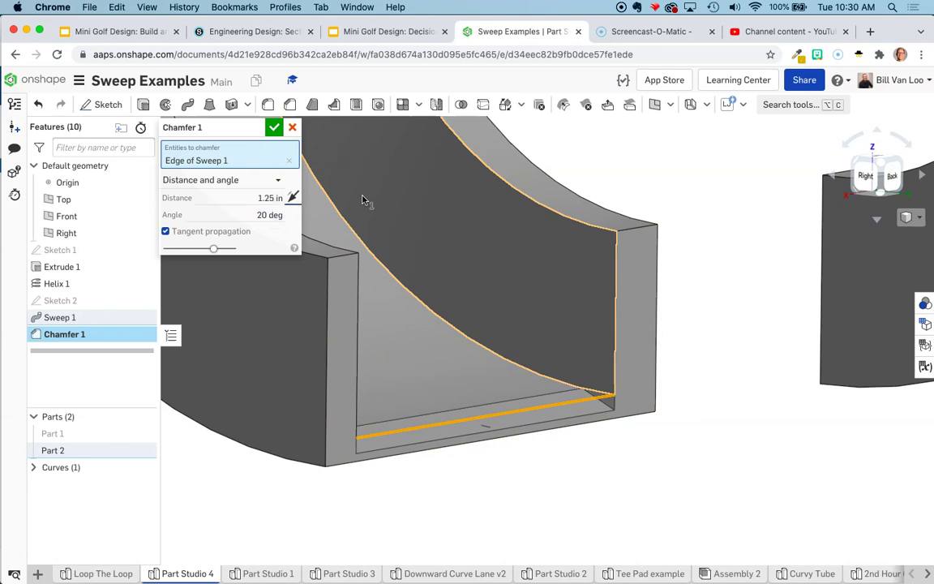
pyautogui.click(292, 127)
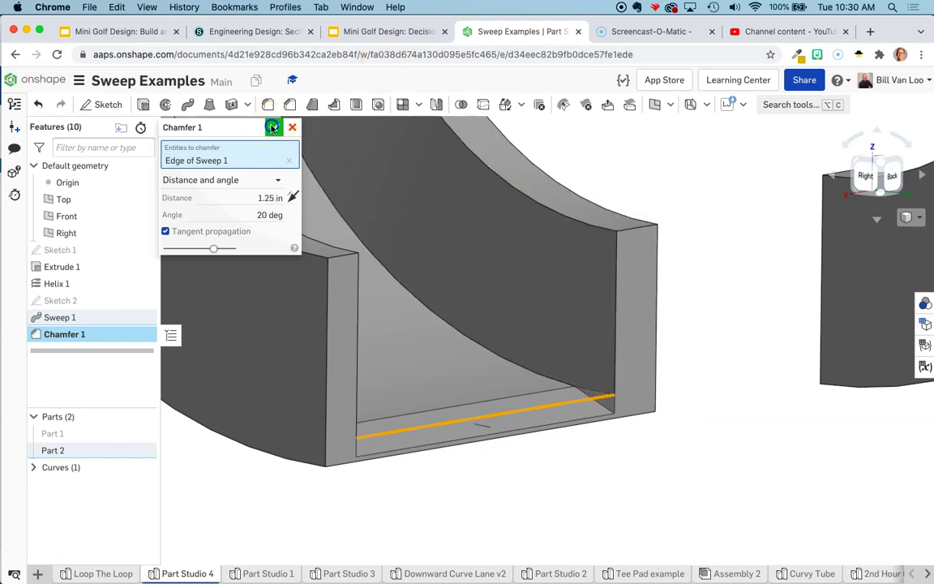
pyautogui.moveTo(630, 452); pyautogui.dragTo(655, 462, button='right')
# Select both outer wall faces of Sweep 1 and apply the orange appearance swatch to them.
pyautogui.click(500, 381)
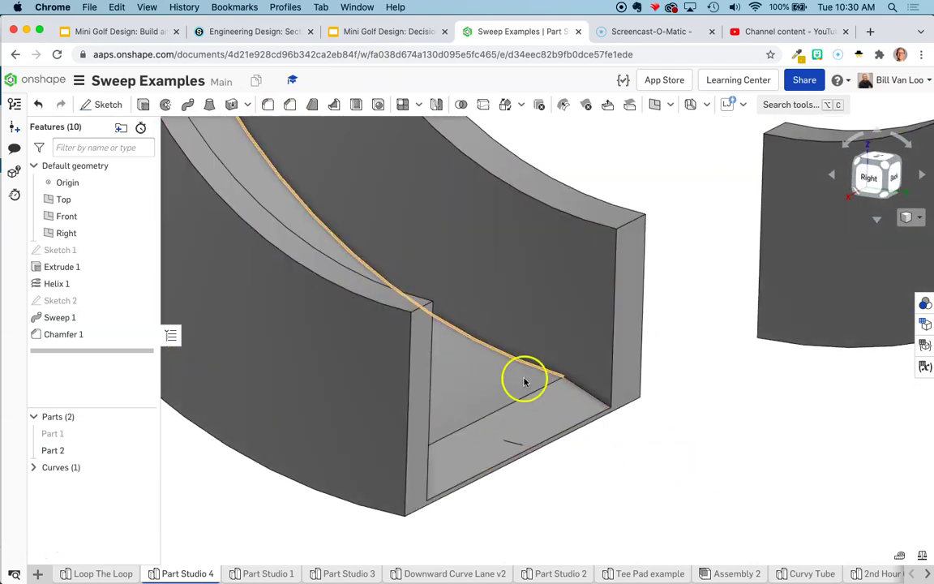
pyautogui.click(549, 394)
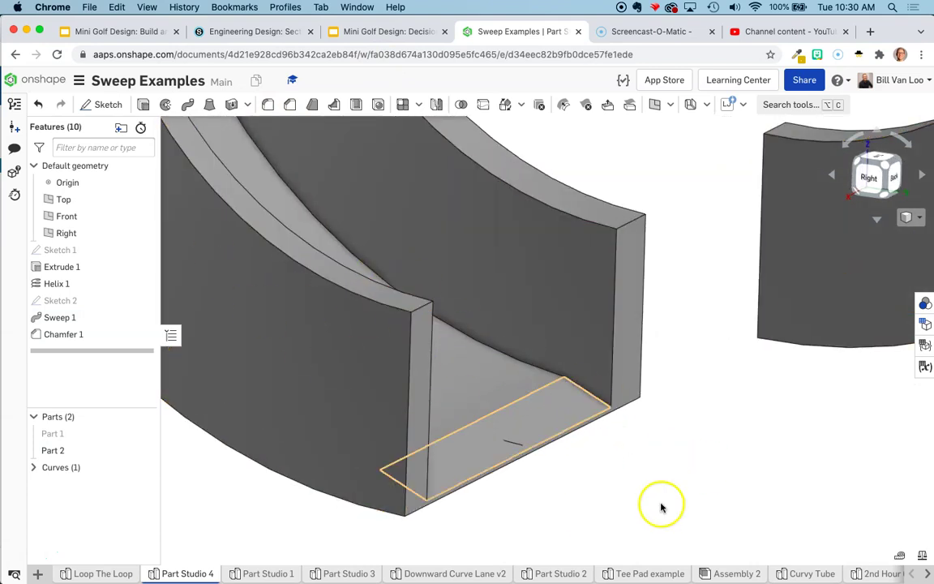
pyautogui.moveTo(487, 390); pyautogui.dragTo(392, 387, button='right')
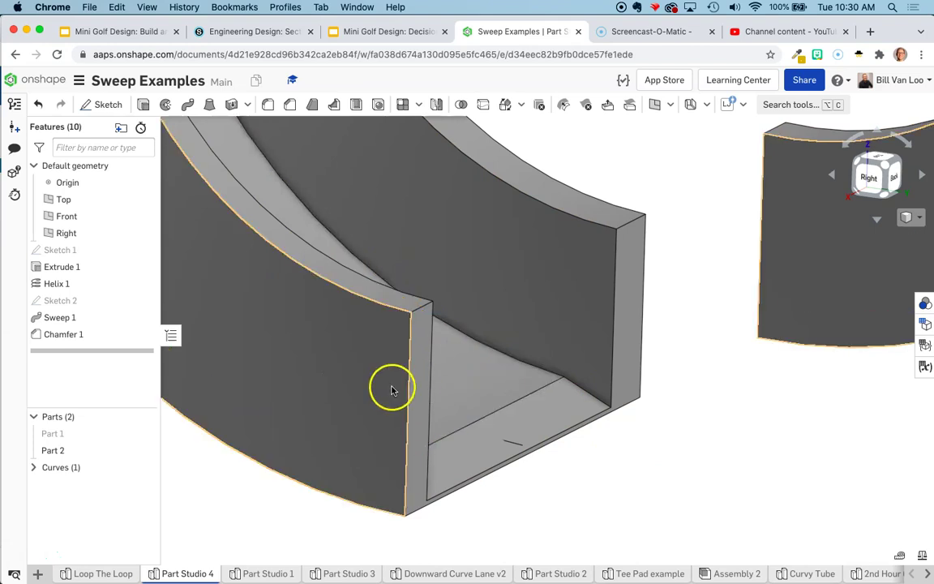
pyautogui.click(324, 387)
pyautogui.moveTo(668, 427); pyautogui.dragTo(667, 315, button='right')
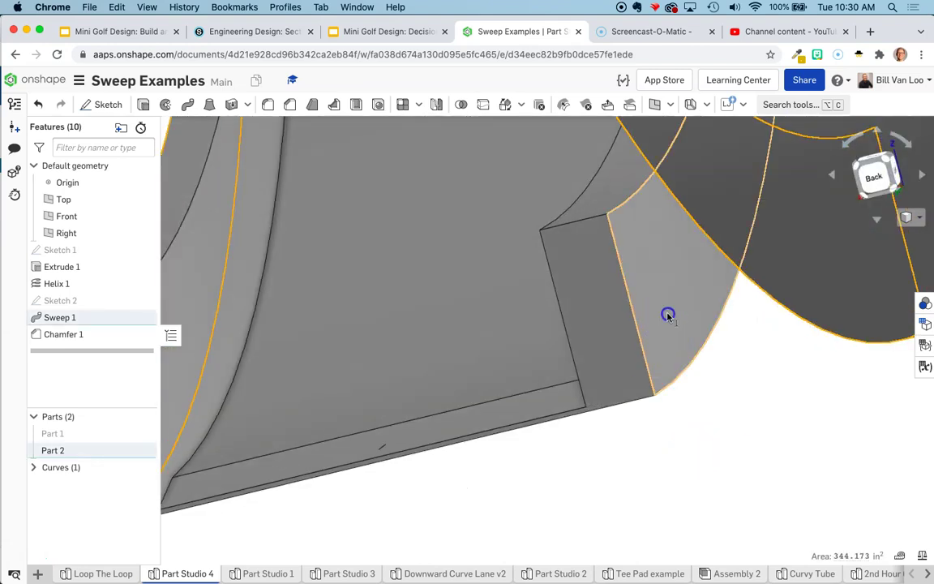
pyautogui.click(665, 313)
pyautogui.rightClick(665, 313)
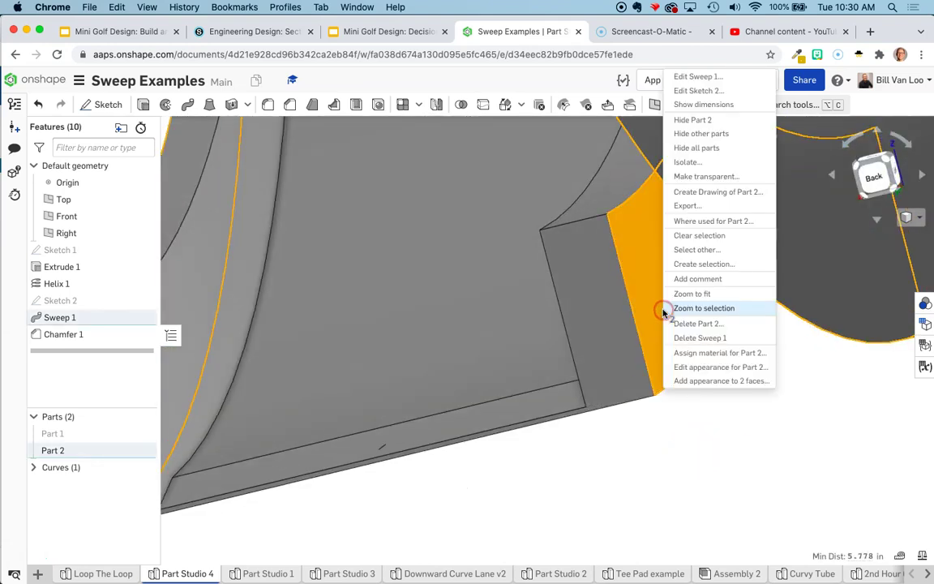
pyautogui.click(702, 382)
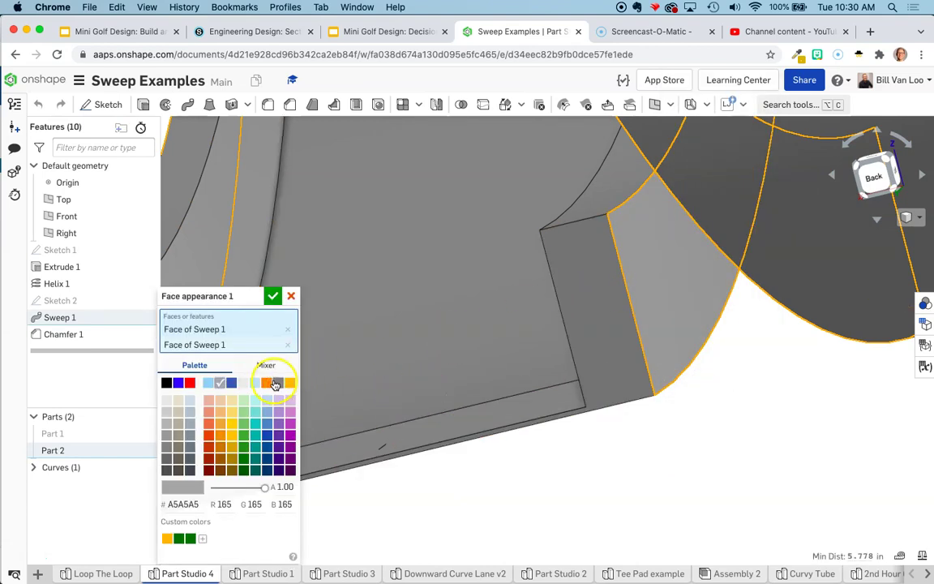
pyautogui.click(269, 383)
pyautogui.click(272, 296)
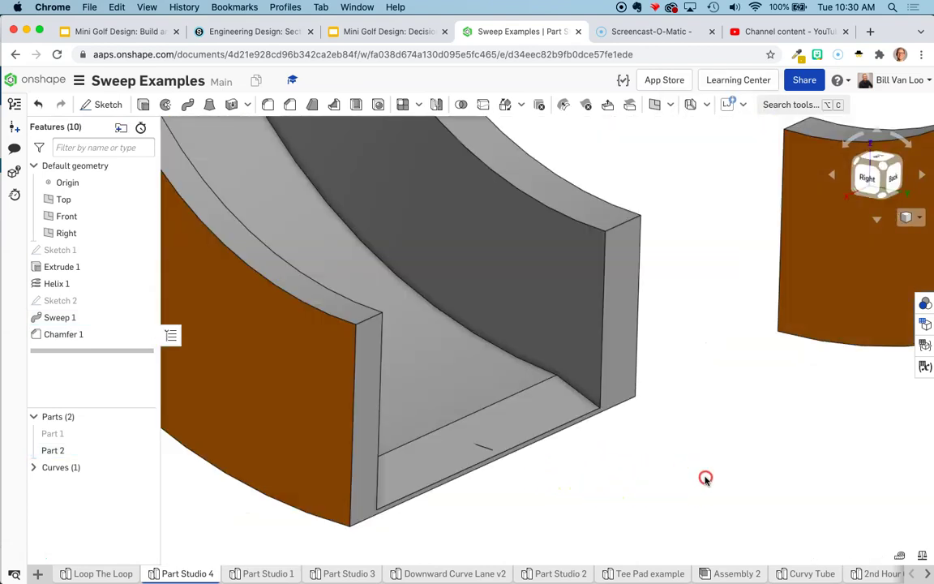
pyautogui.scroll(-3, 668, 467)
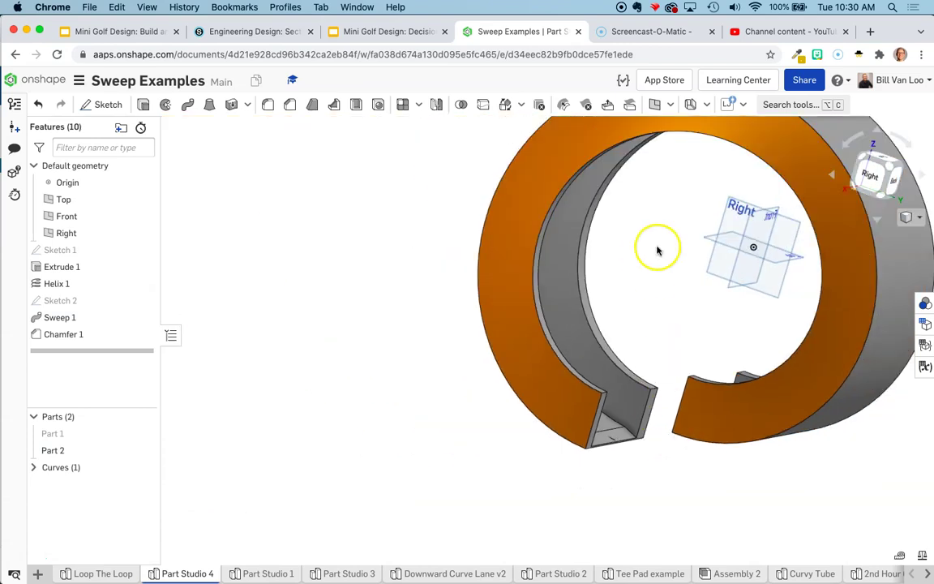